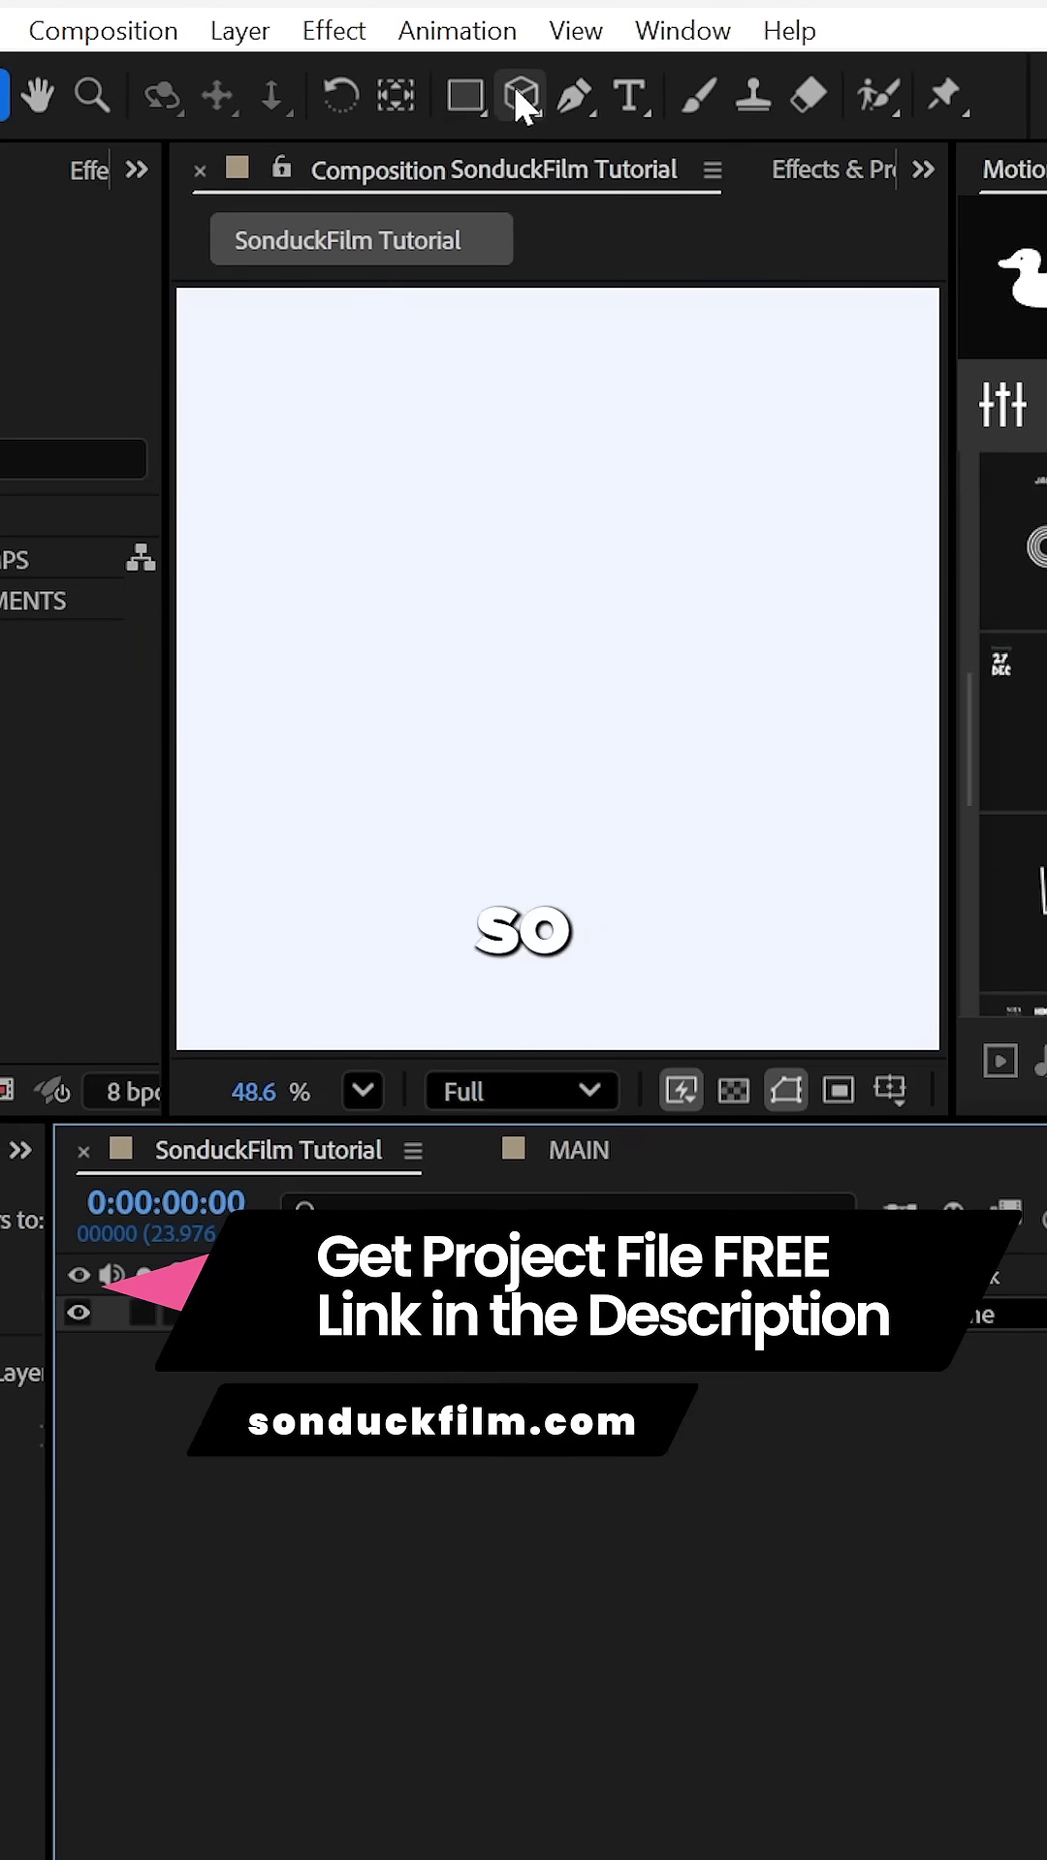
# - Draw a 3D sphere out from the composition centre with the Sphere Tool
pyautogui.click(514, 86)
pyautogui.click(579, 154)
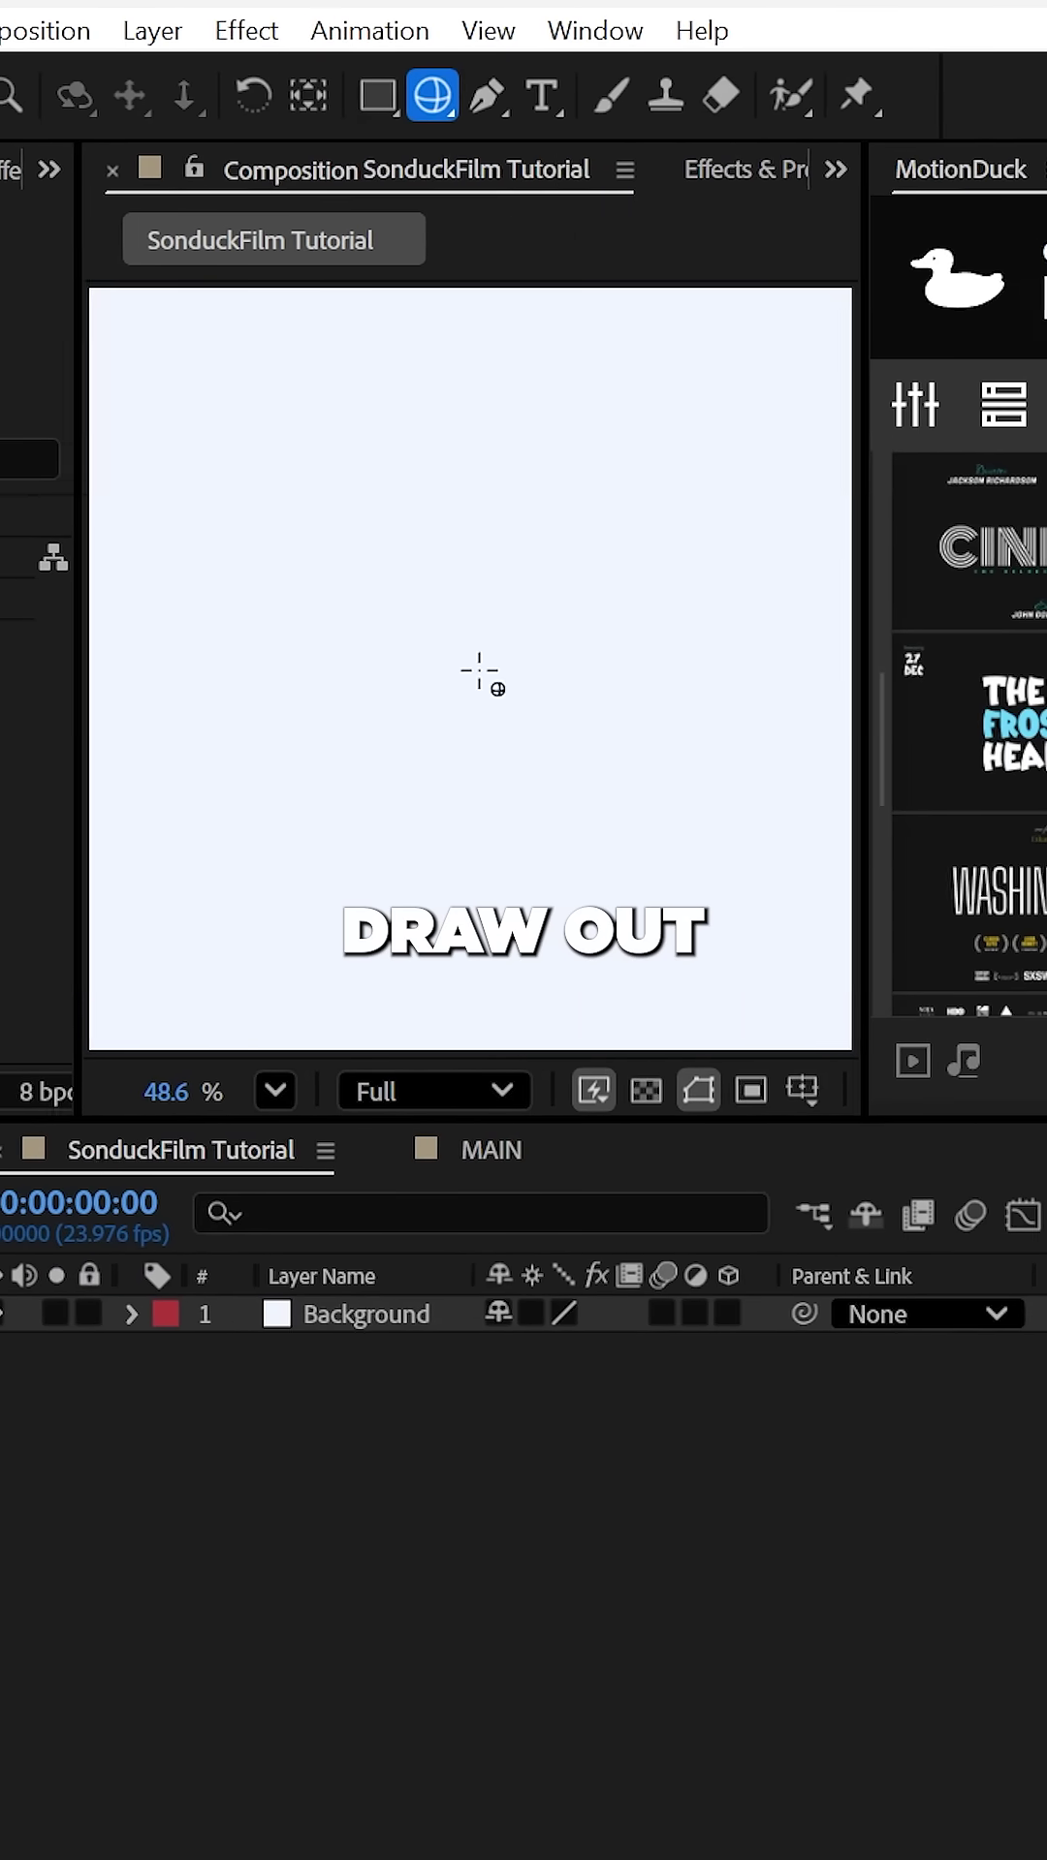
pyautogui.moveTo(480, 673); pyautogui.dragTo(654, 833)
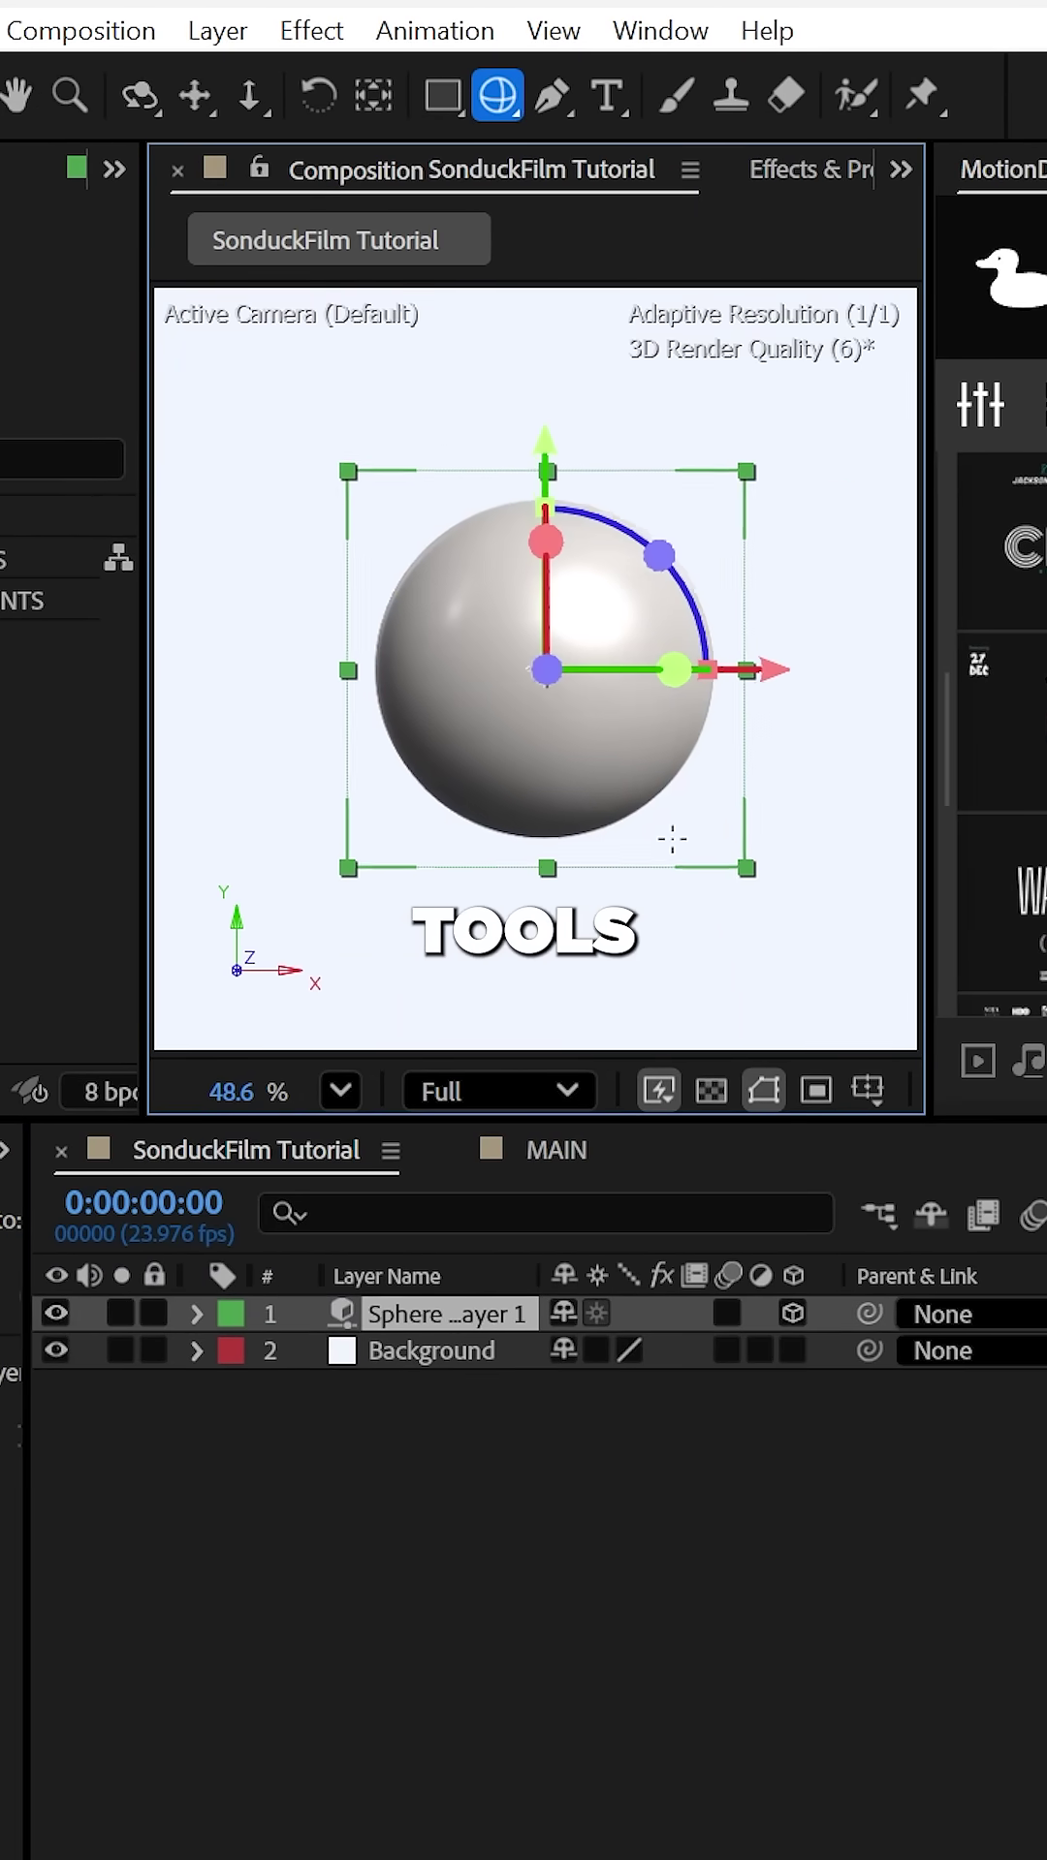
# - Add a torus ring around the sphere, tilt it on Z, and thin its pipe radius
pyautogui.click(641, 245)
pyautogui.moveTo(553, 655); pyautogui.dragTo(798, 939)
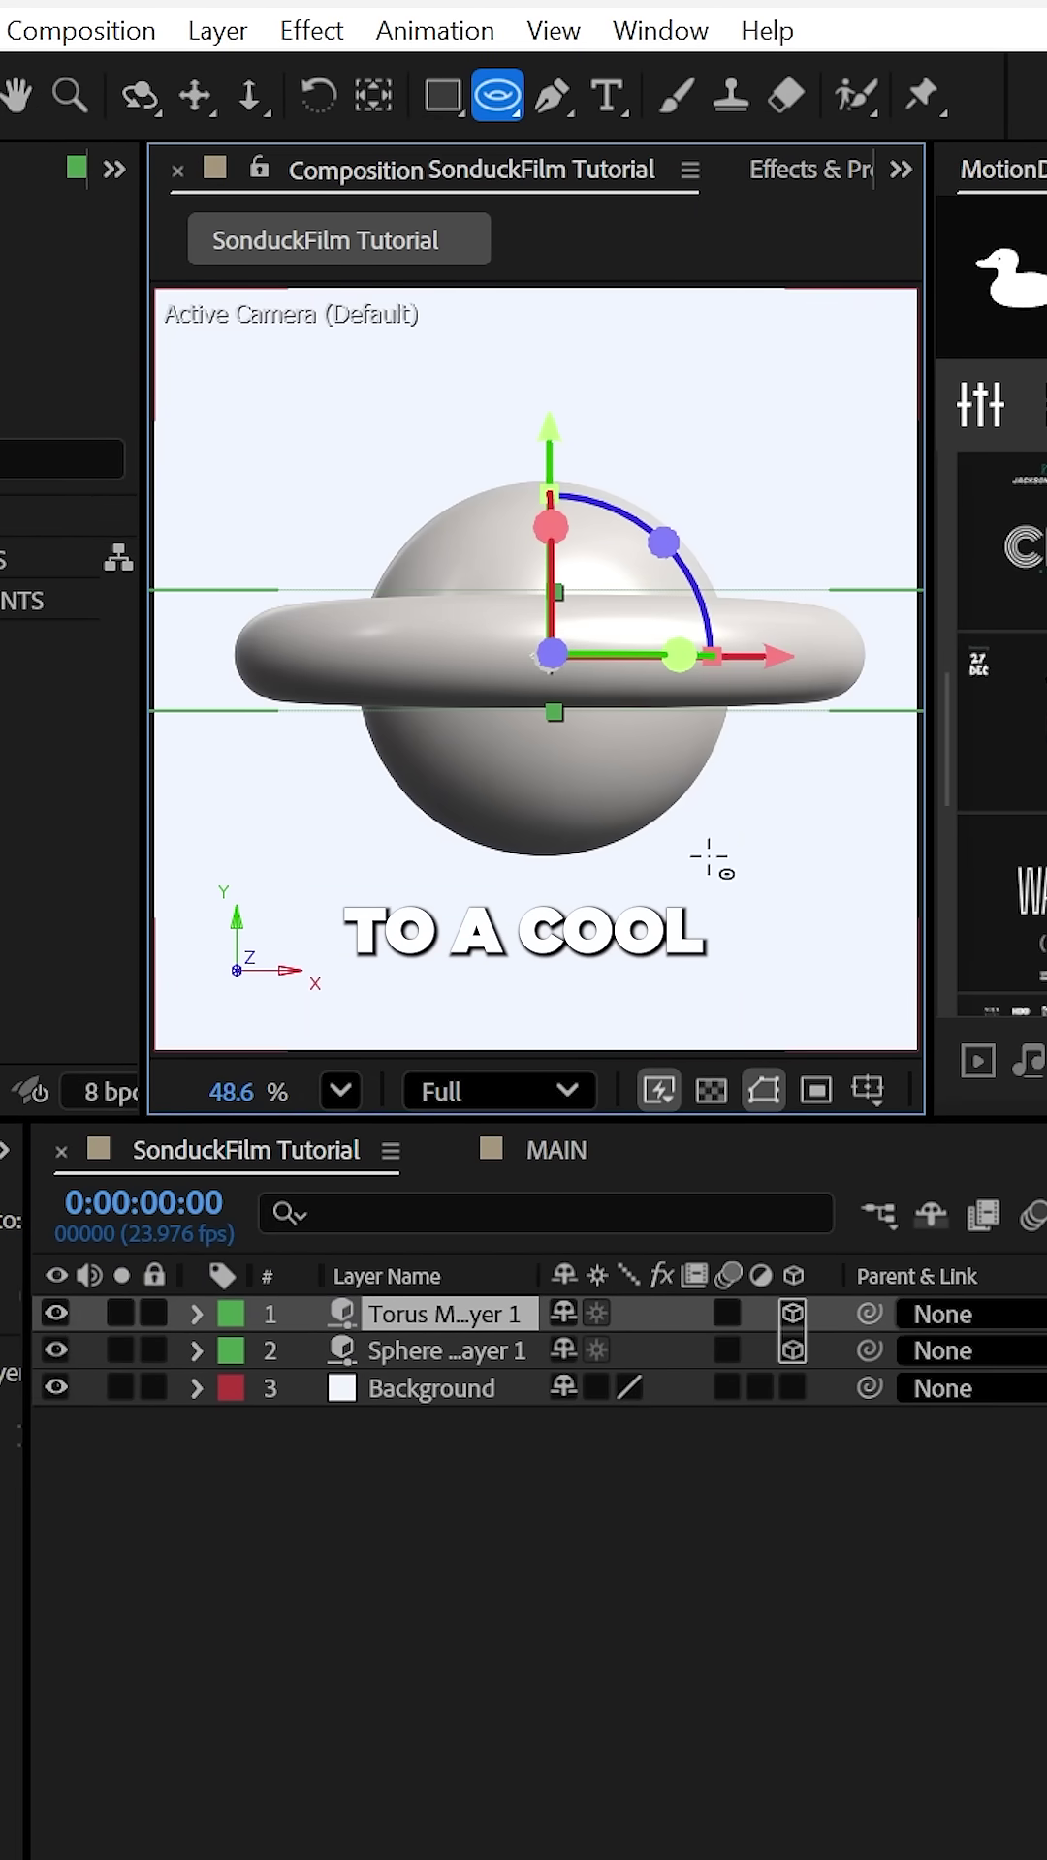
pyautogui.moveTo(588, 1610); pyautogui.dragTo(639, 1610)
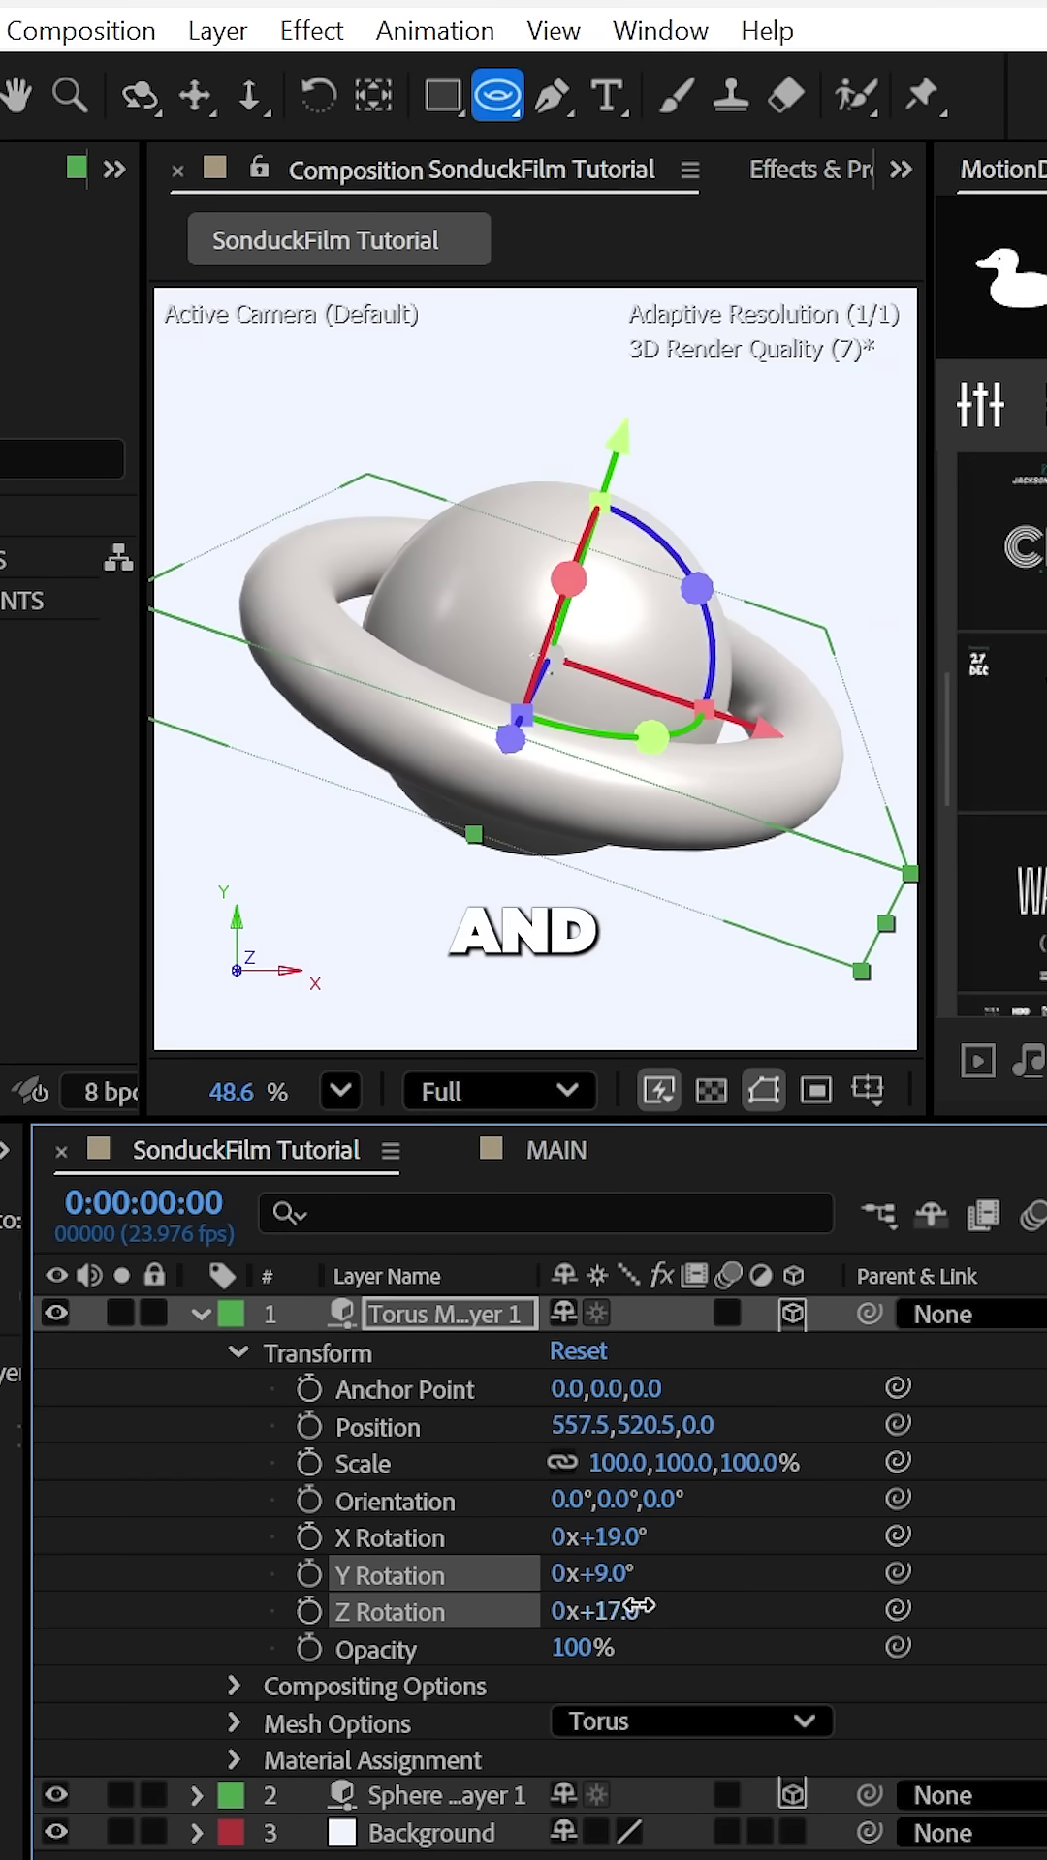
pyautogui.click(236, 1352)
pyautogui.click(238, 1428)
pyautogui.moveTo(574, 1500); pyautogui.dragTo(502, 1500)
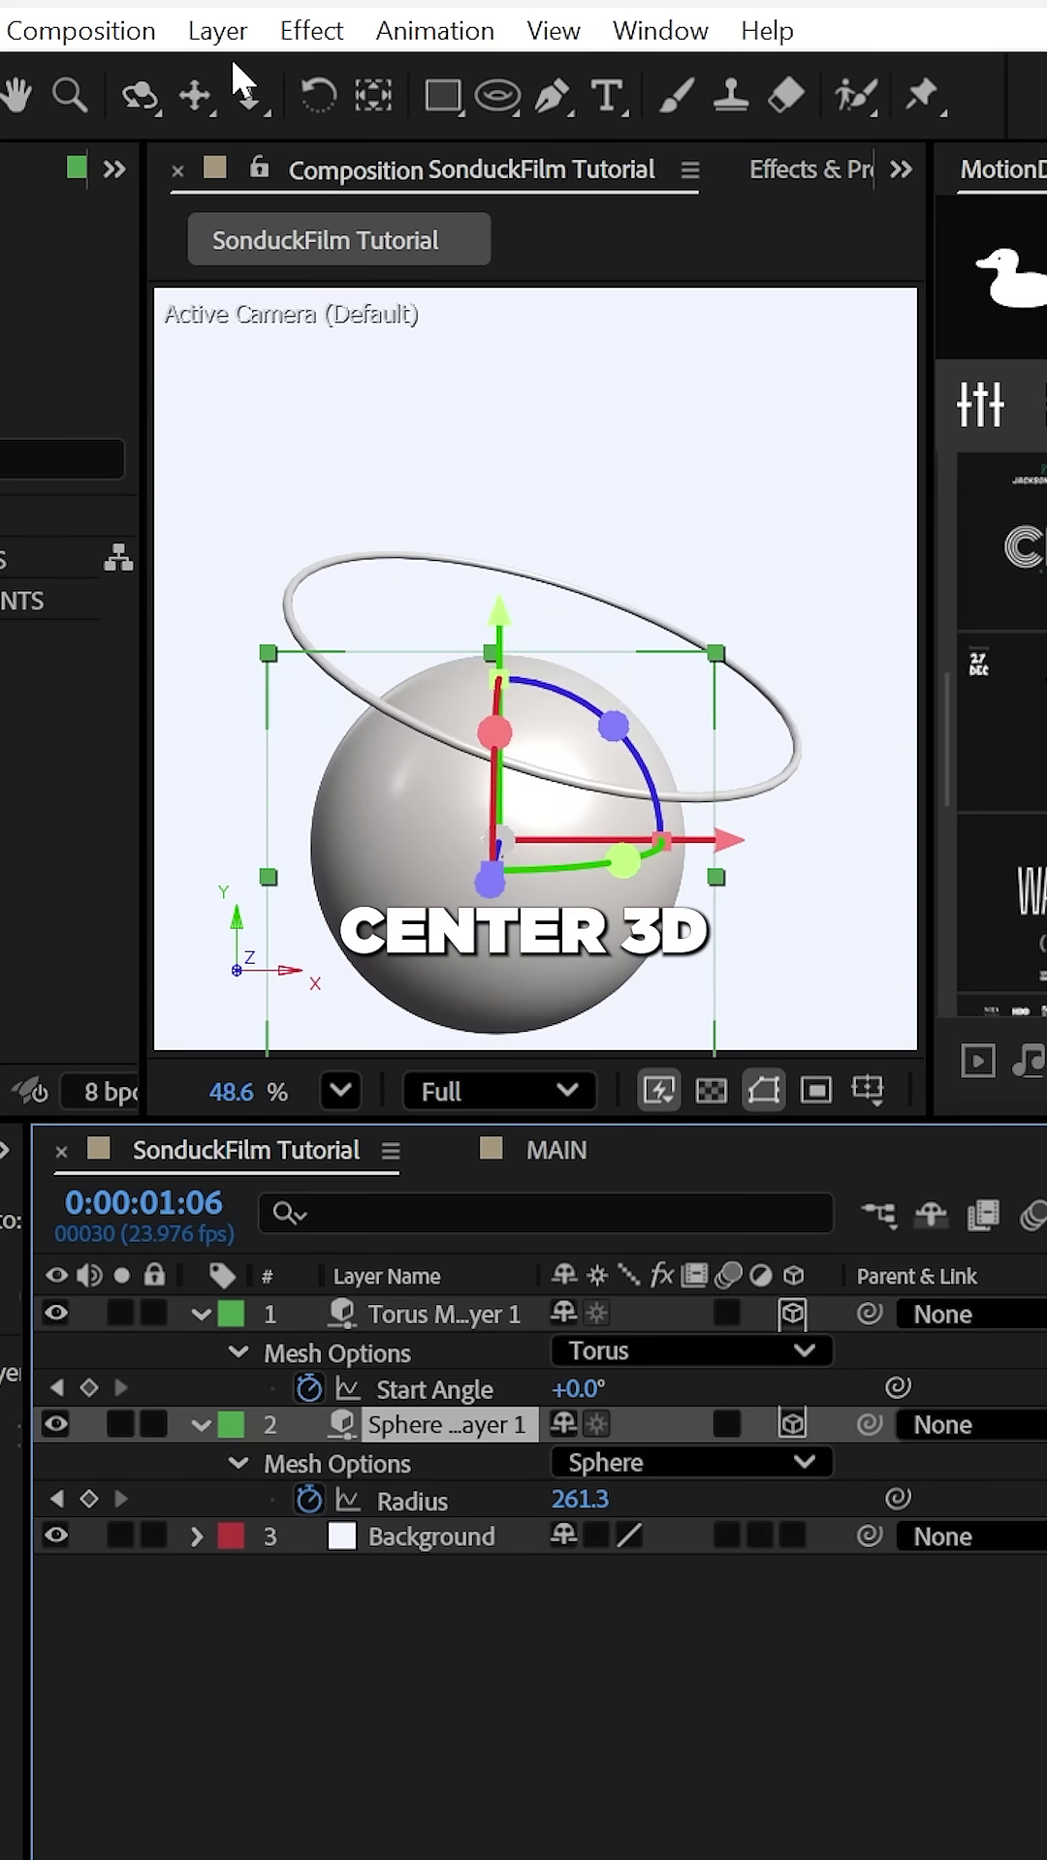
# - Center the sphere and torus shapes in the composition view
pyautogui.click(216, 29)
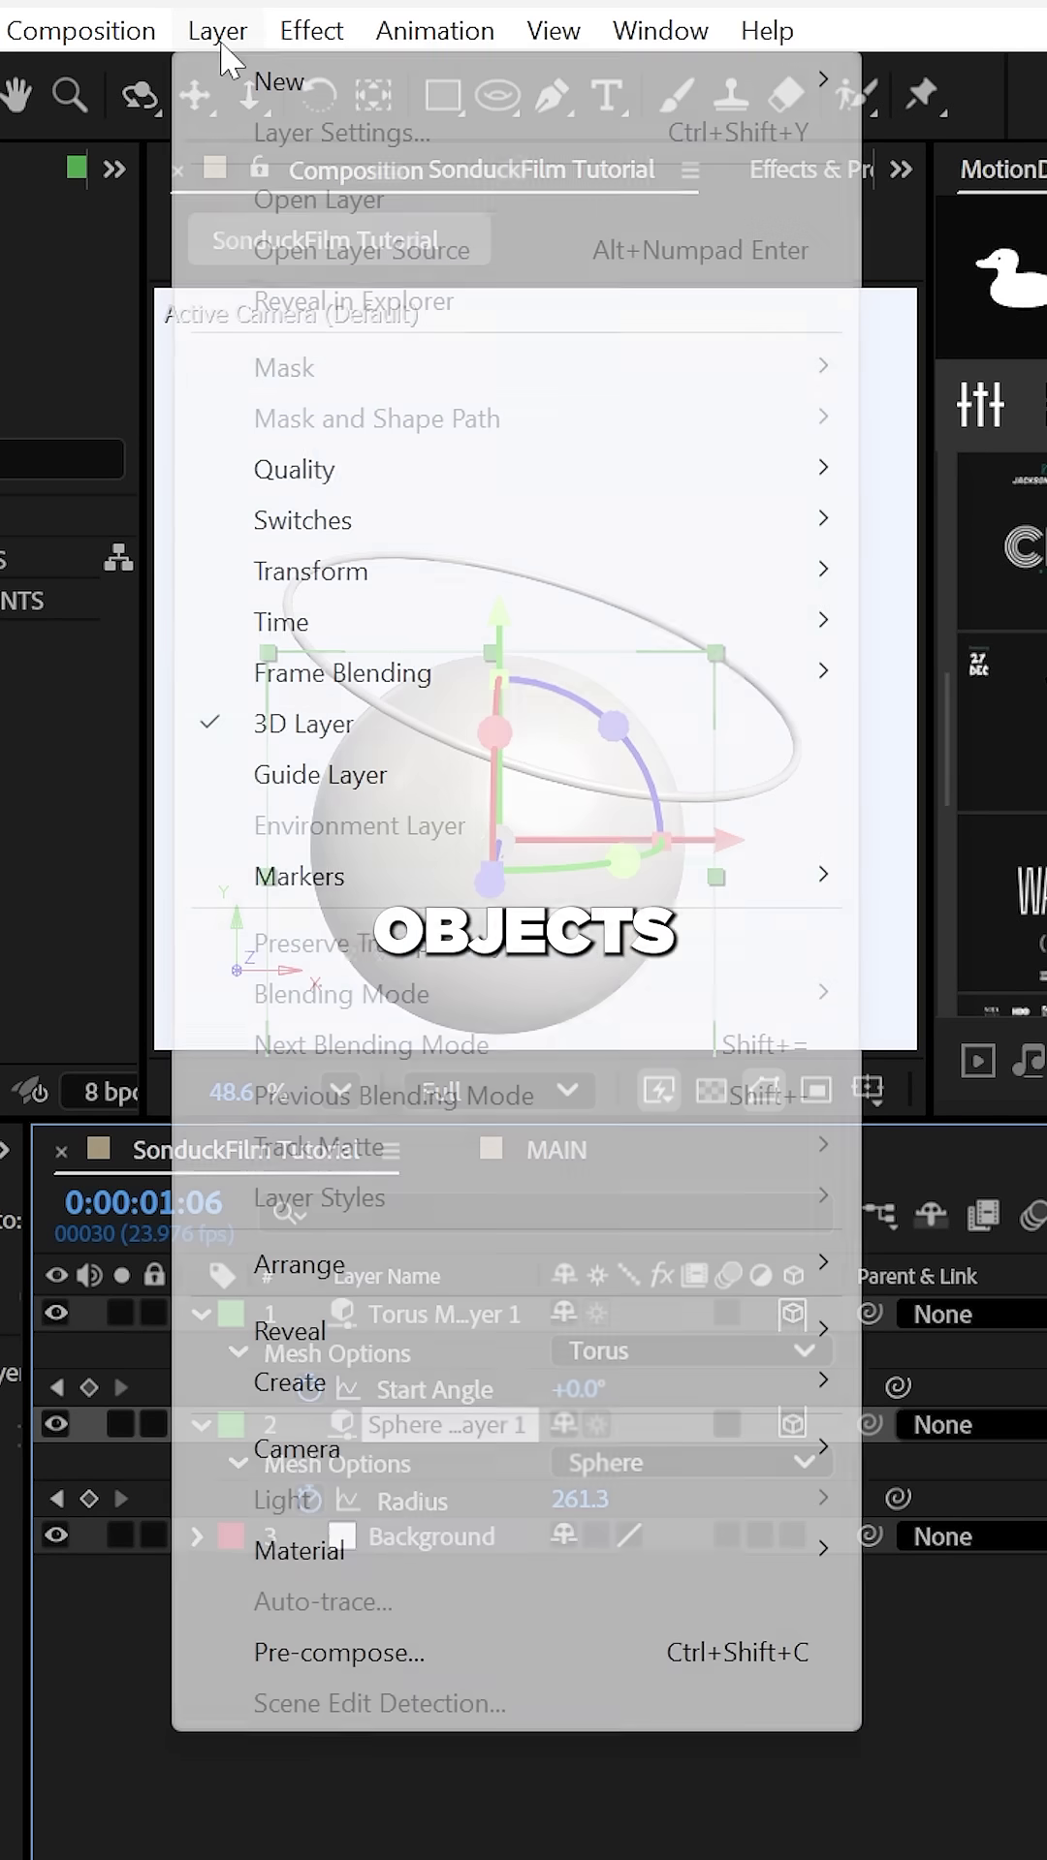
pyautogui.moveTo(88, 568)
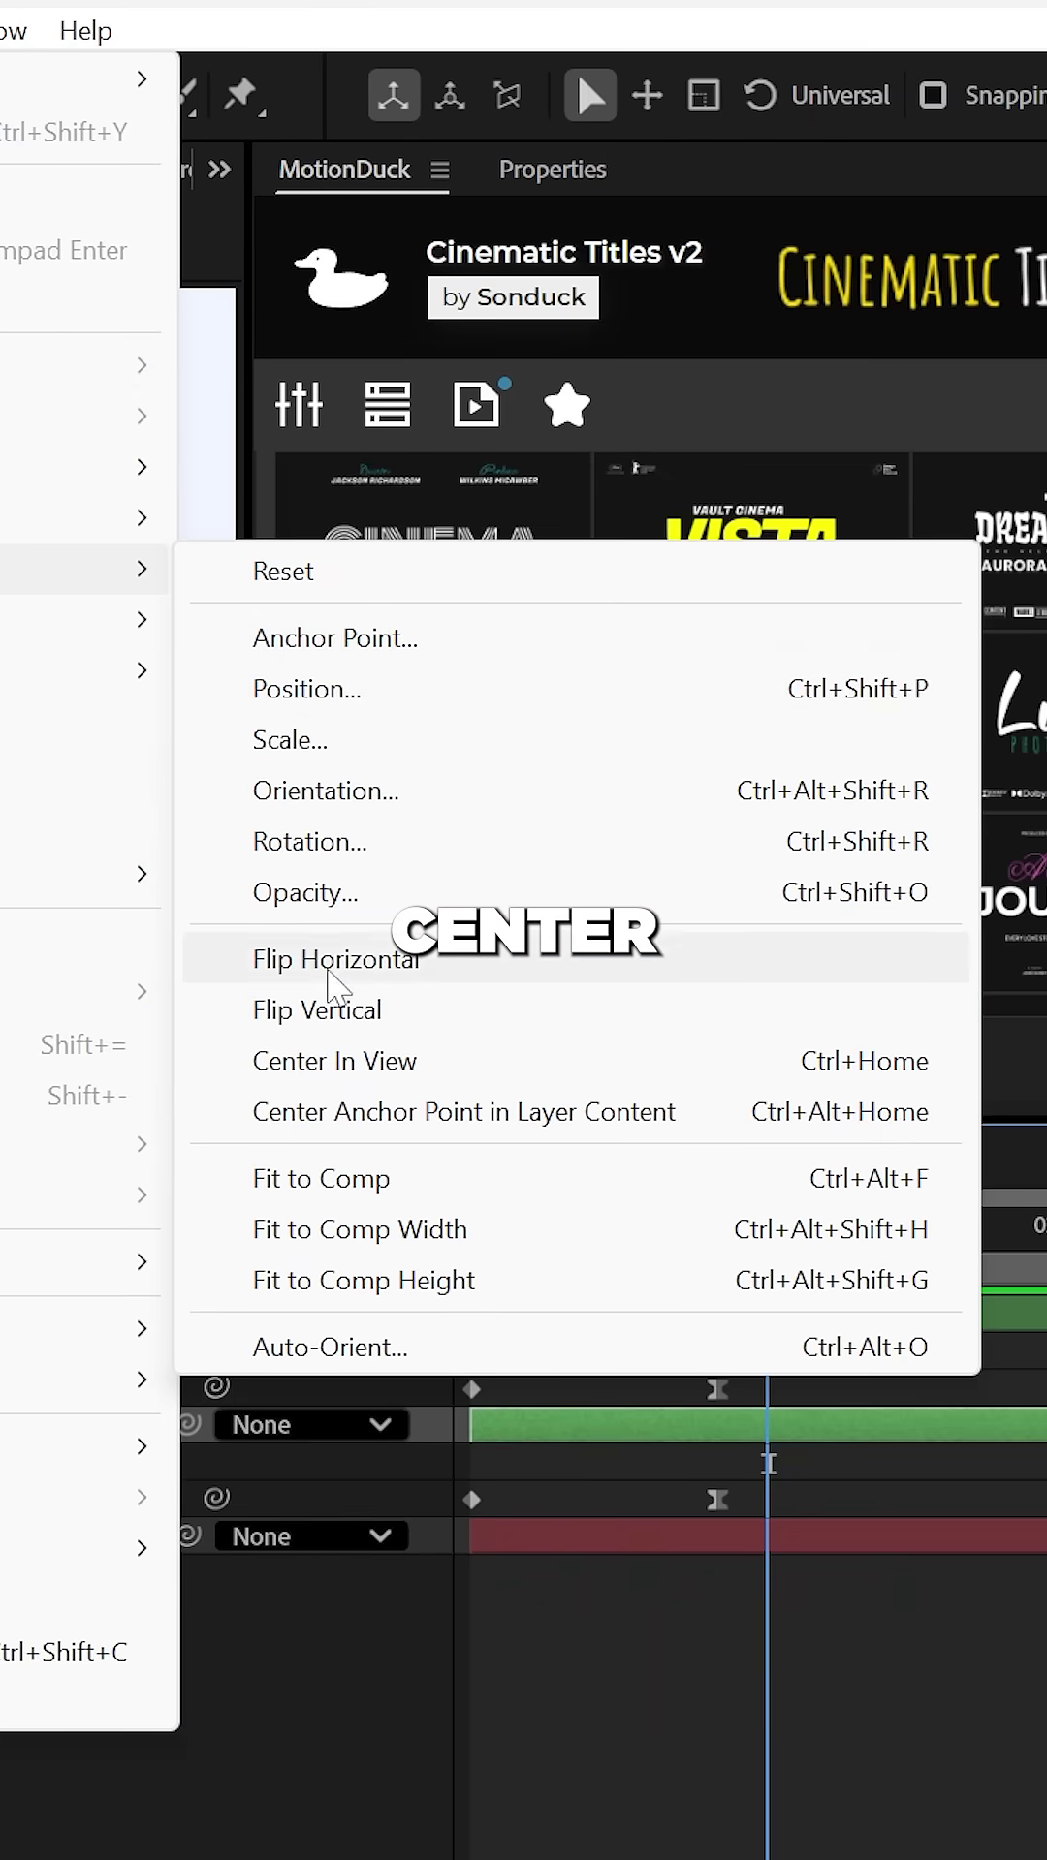
pyautogui.click(318, 1063)
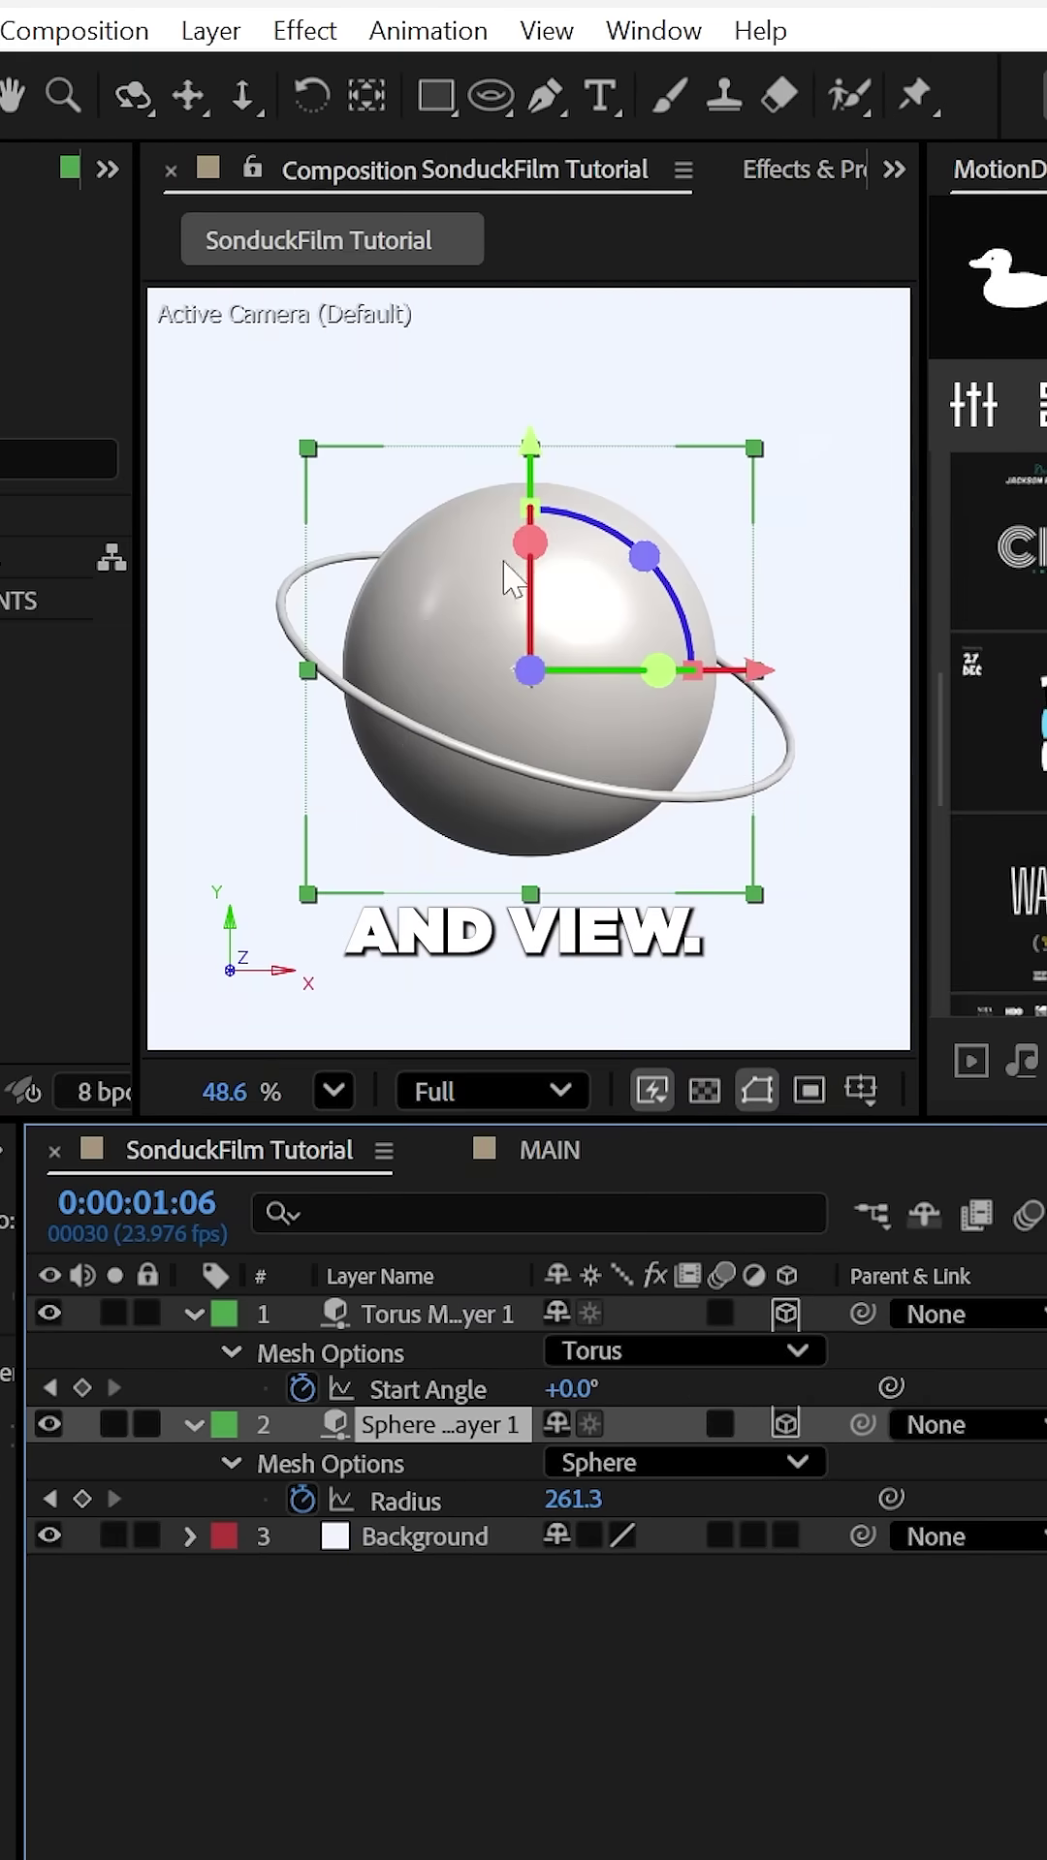
pyautogui.click(194, 1314)
pyautogui.click(224, 1422)
# - Give the ring a metallic peach base colour and the sphere the marble material
pyautogui.click(228, 1218)
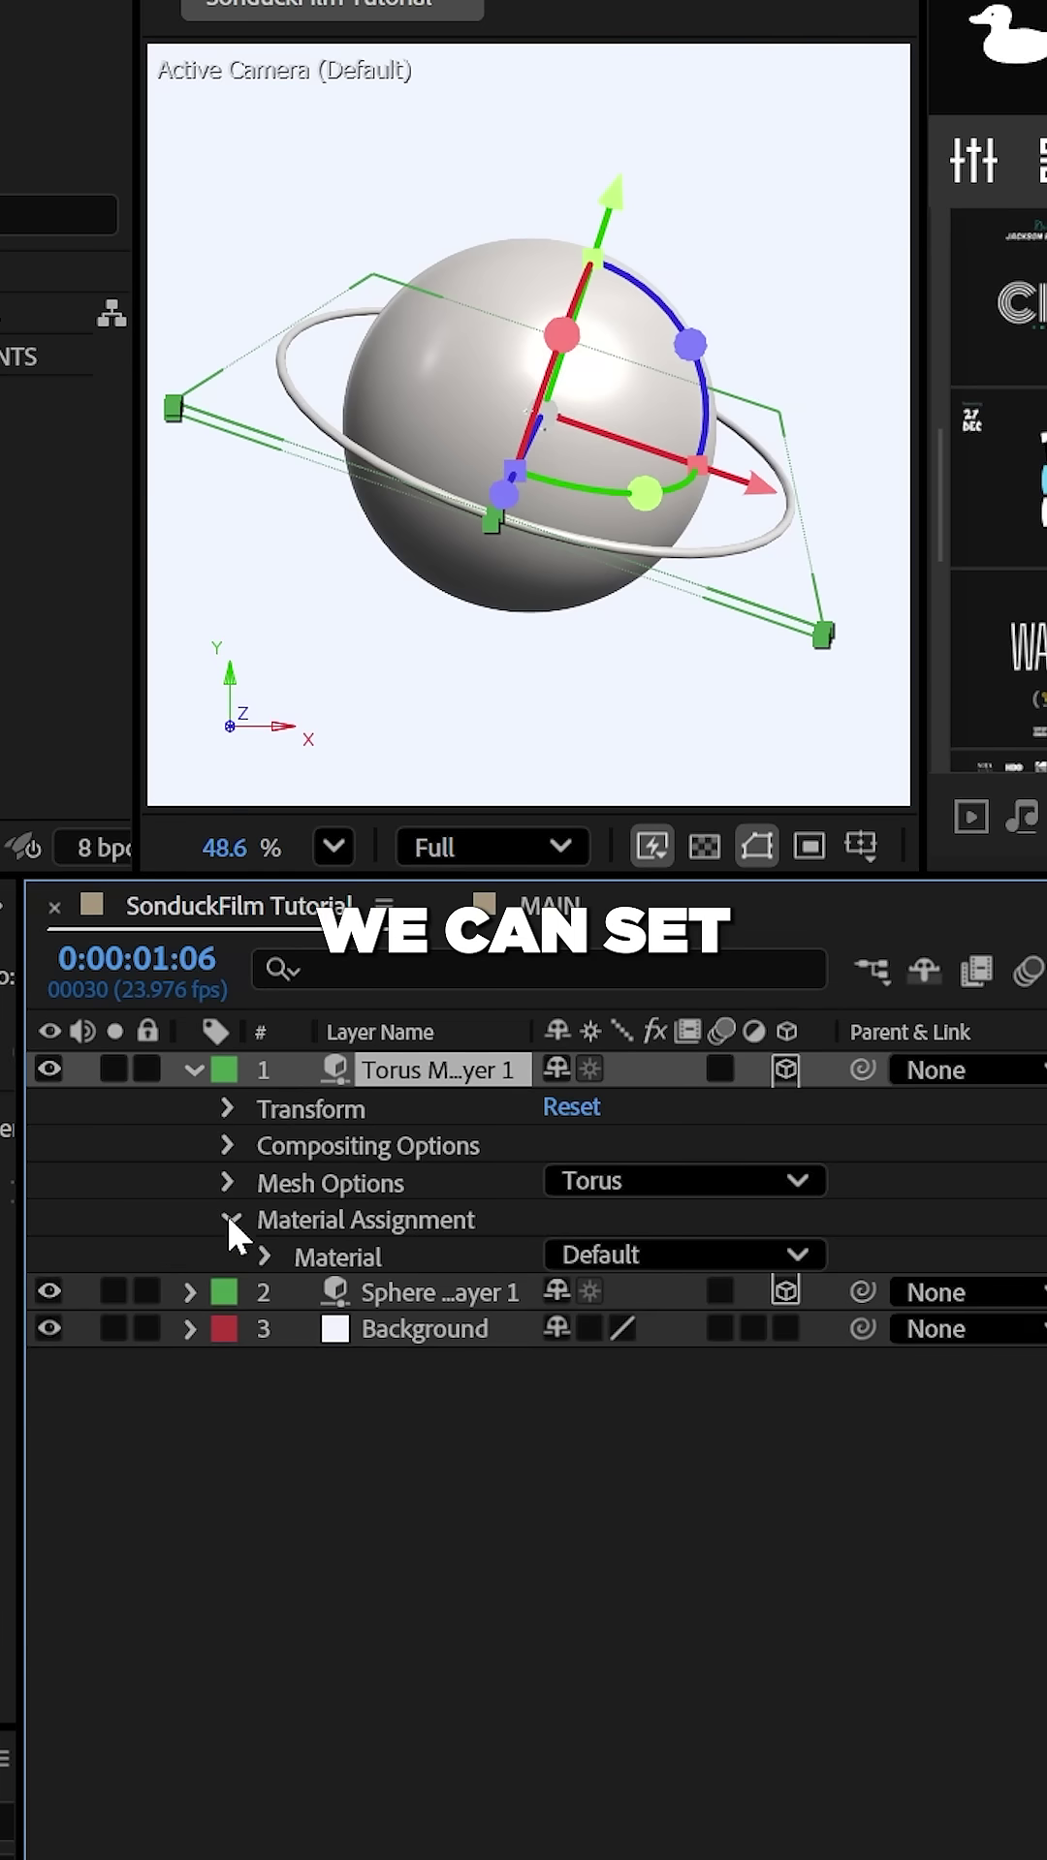
pyautogui.click(258, 1247)
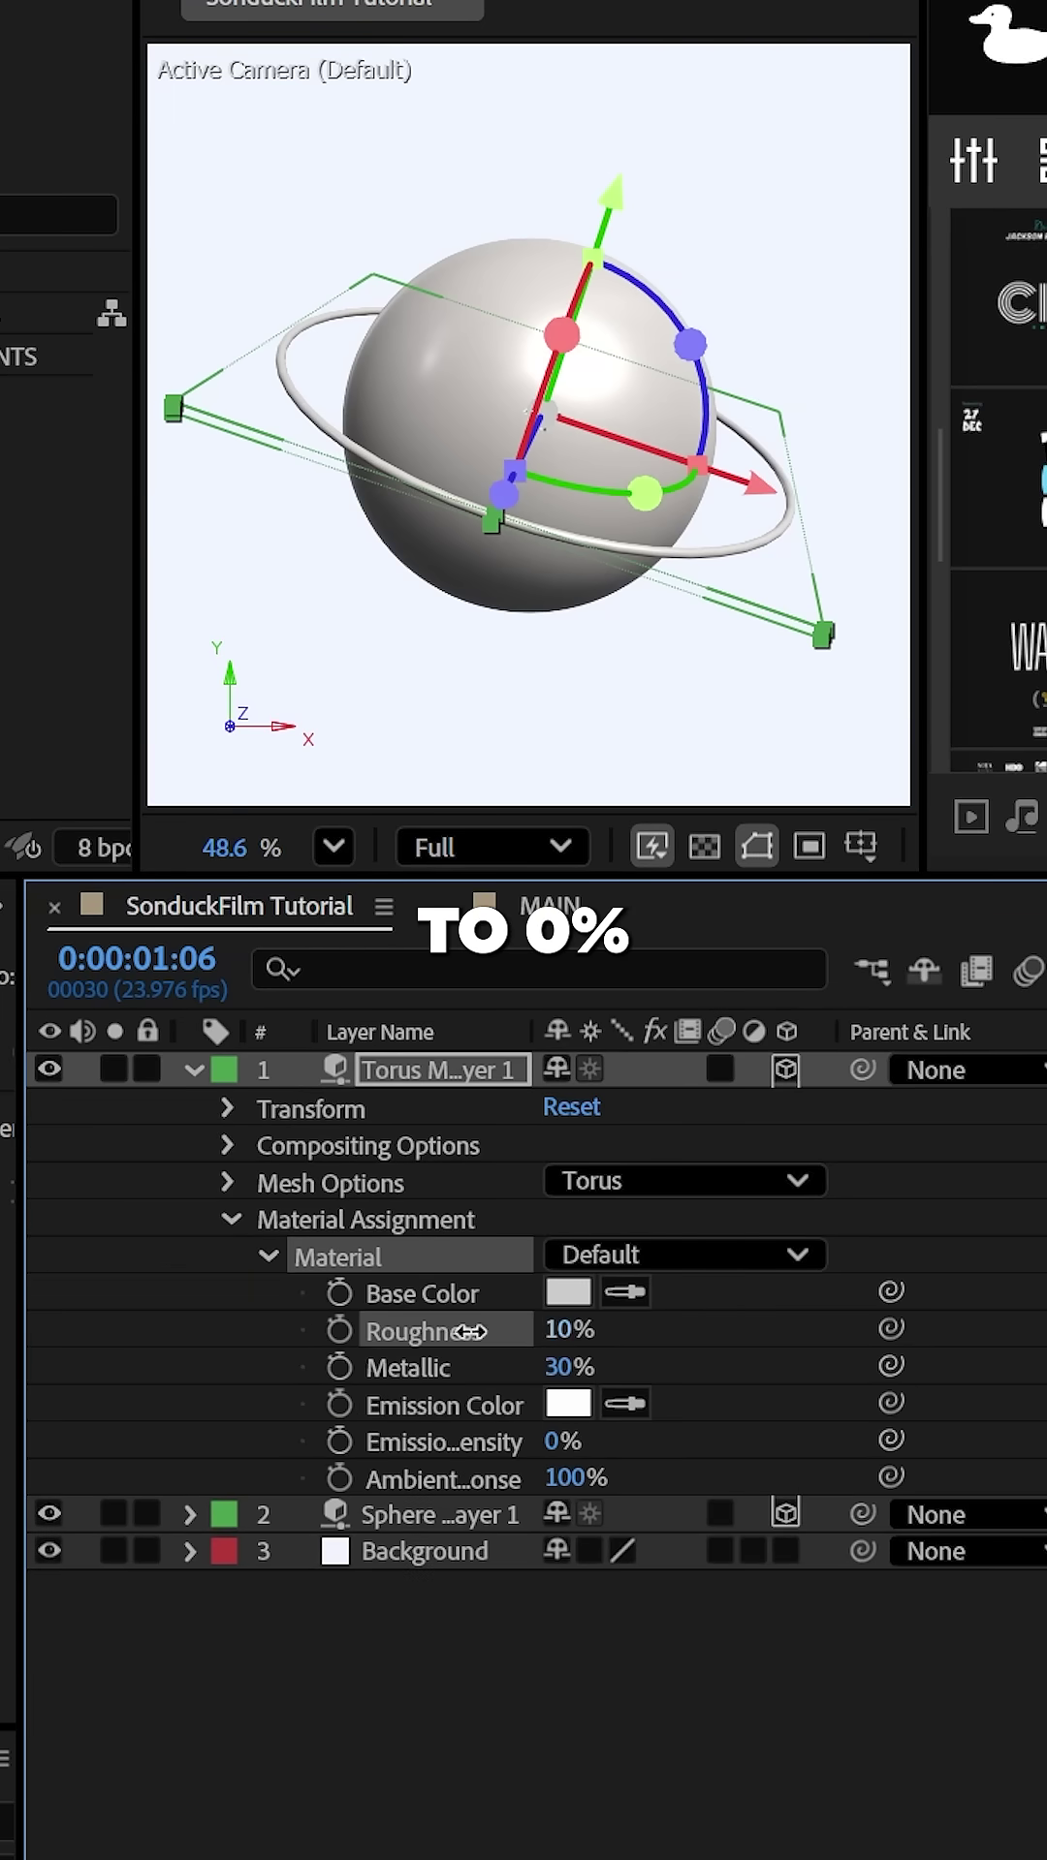
pyautogui.click(569, 1308)
pyautogui.moveTo(835, 1526)
pyautogui.mouseDown()
pyautogui.moveTo(872, 1476)
pyautogui.moveTo(873, 1502)
pyautogui.mouseUp()
pyautogui.click(513, 967)
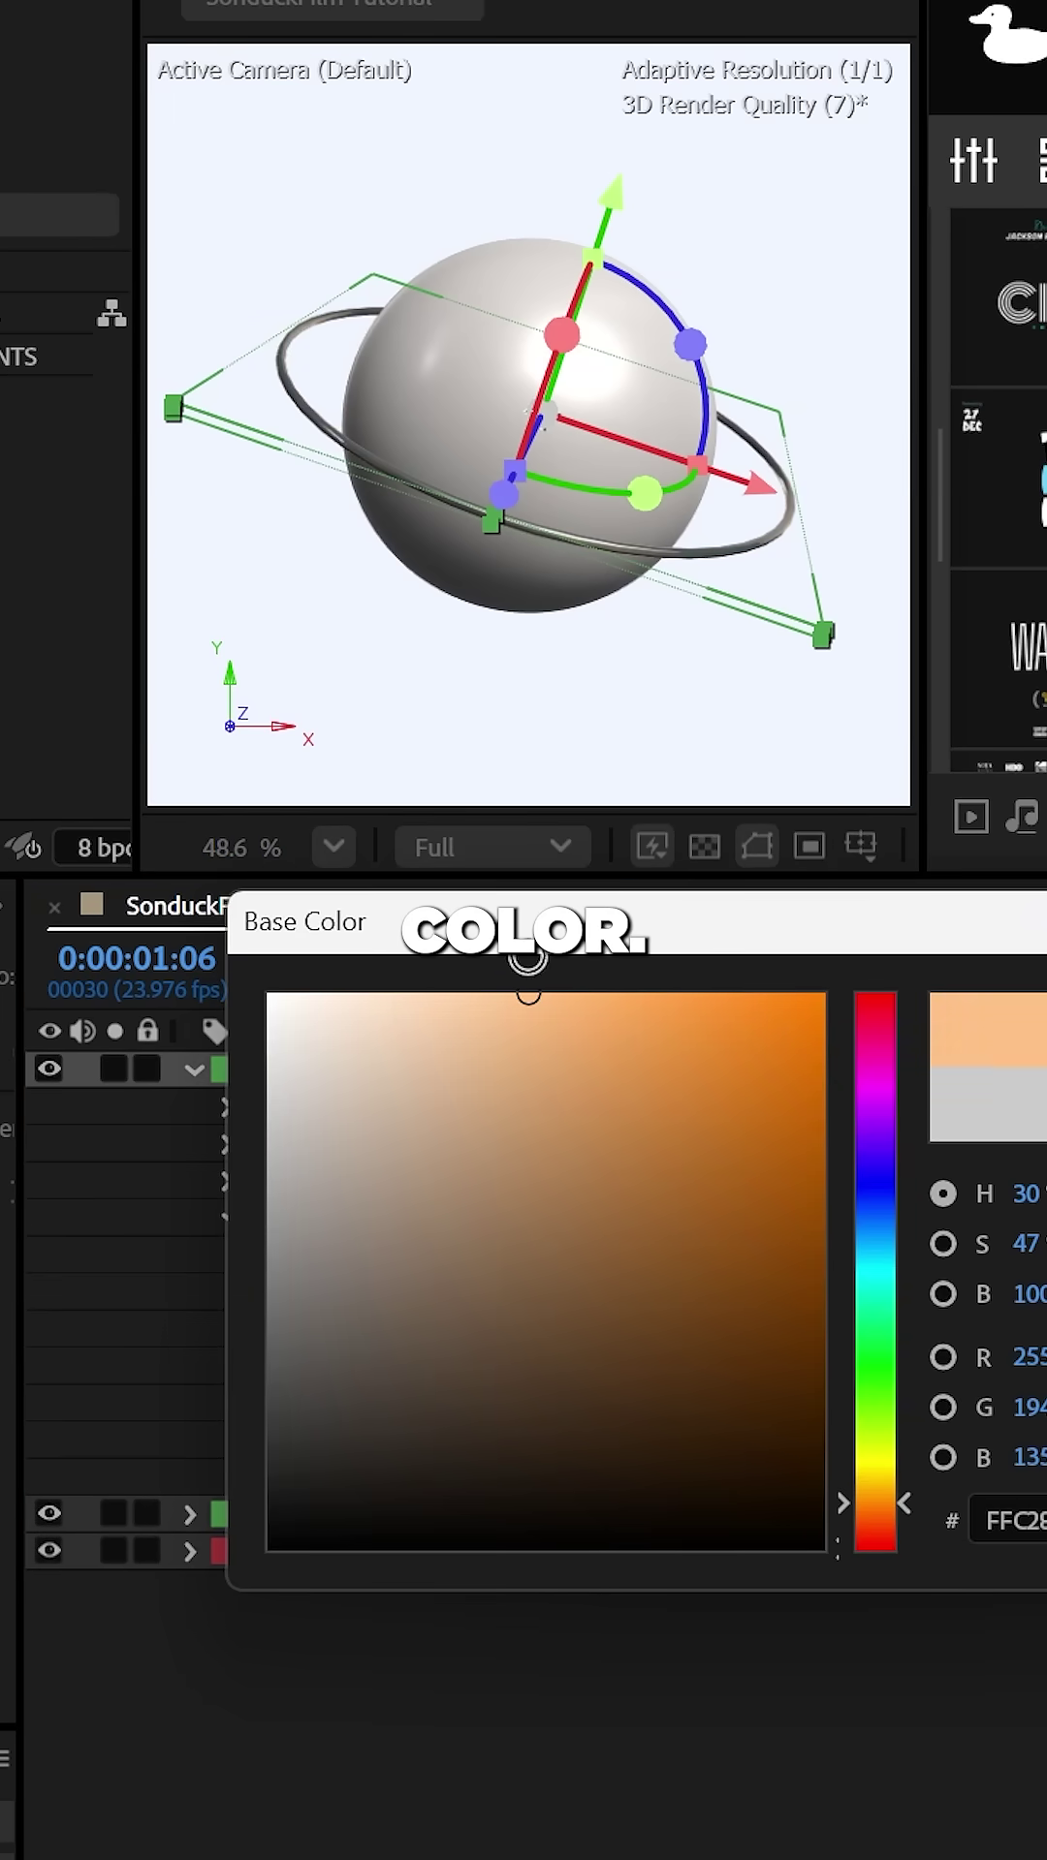
pyautogui.click(215, 1218)
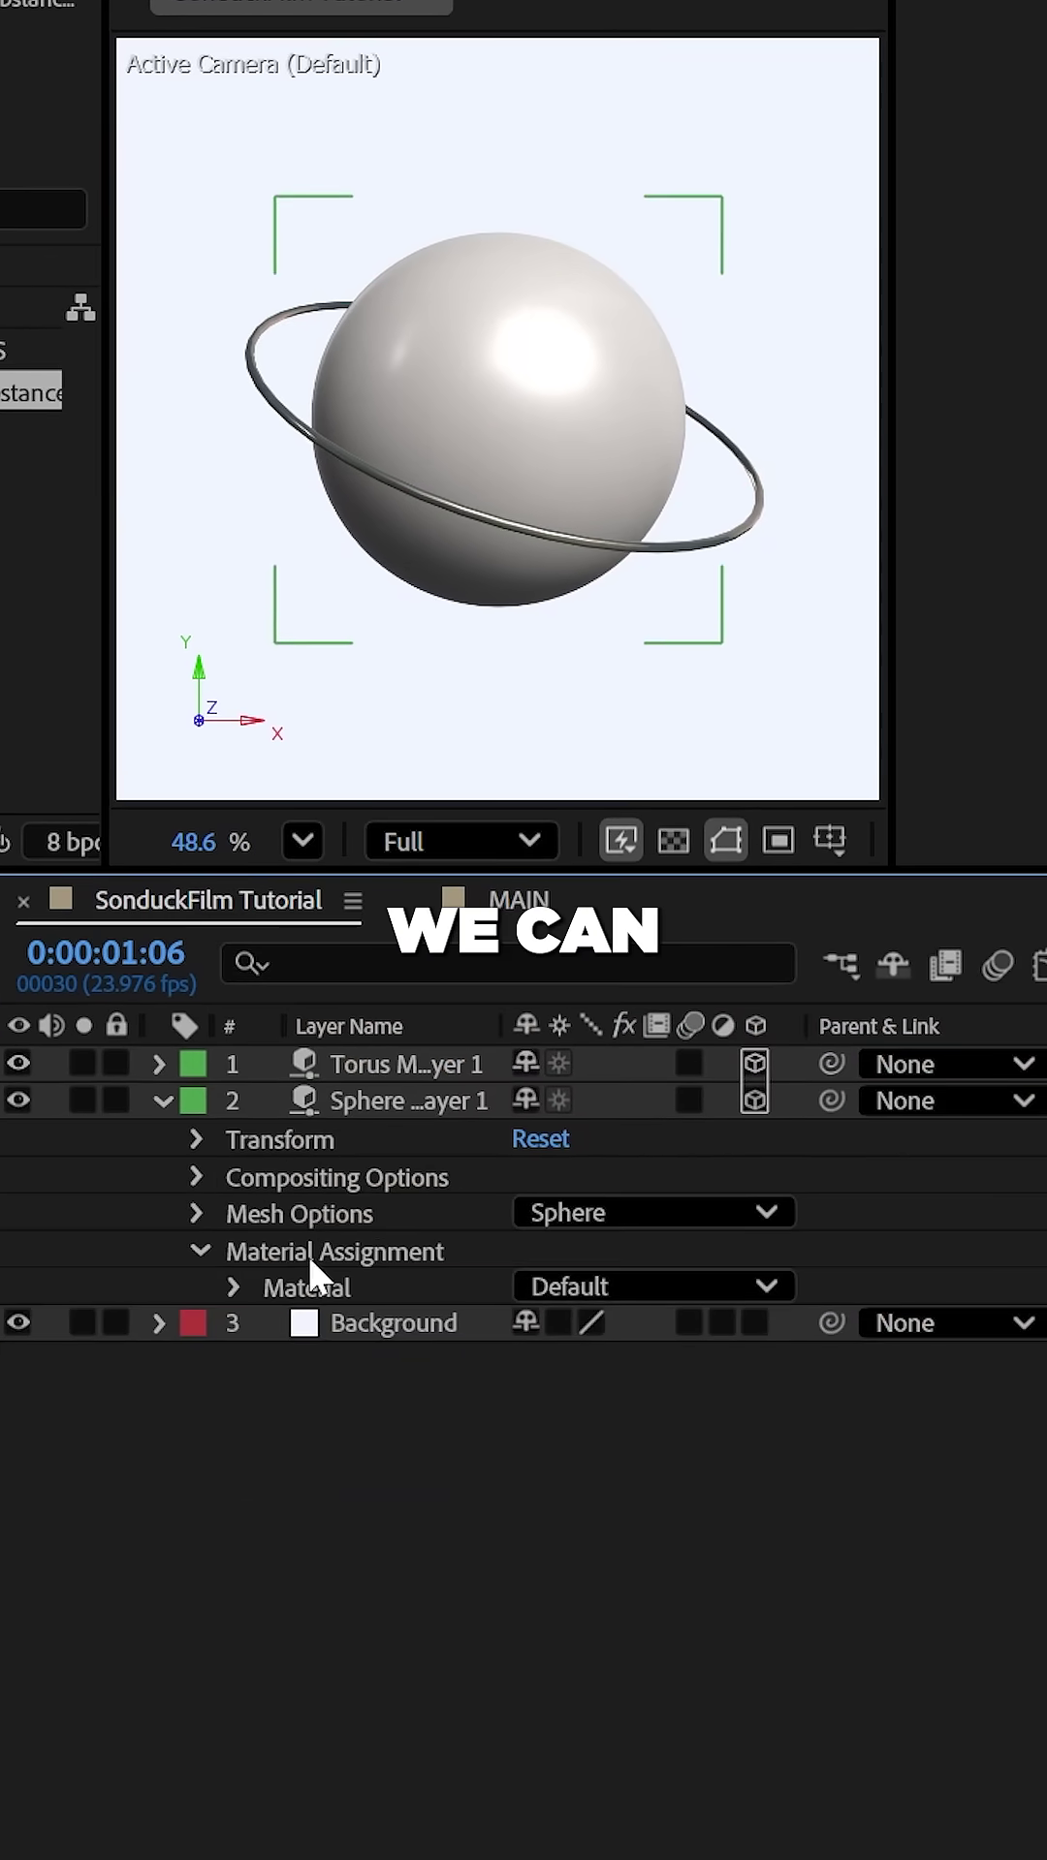
pyautogui.click(606, 1404)
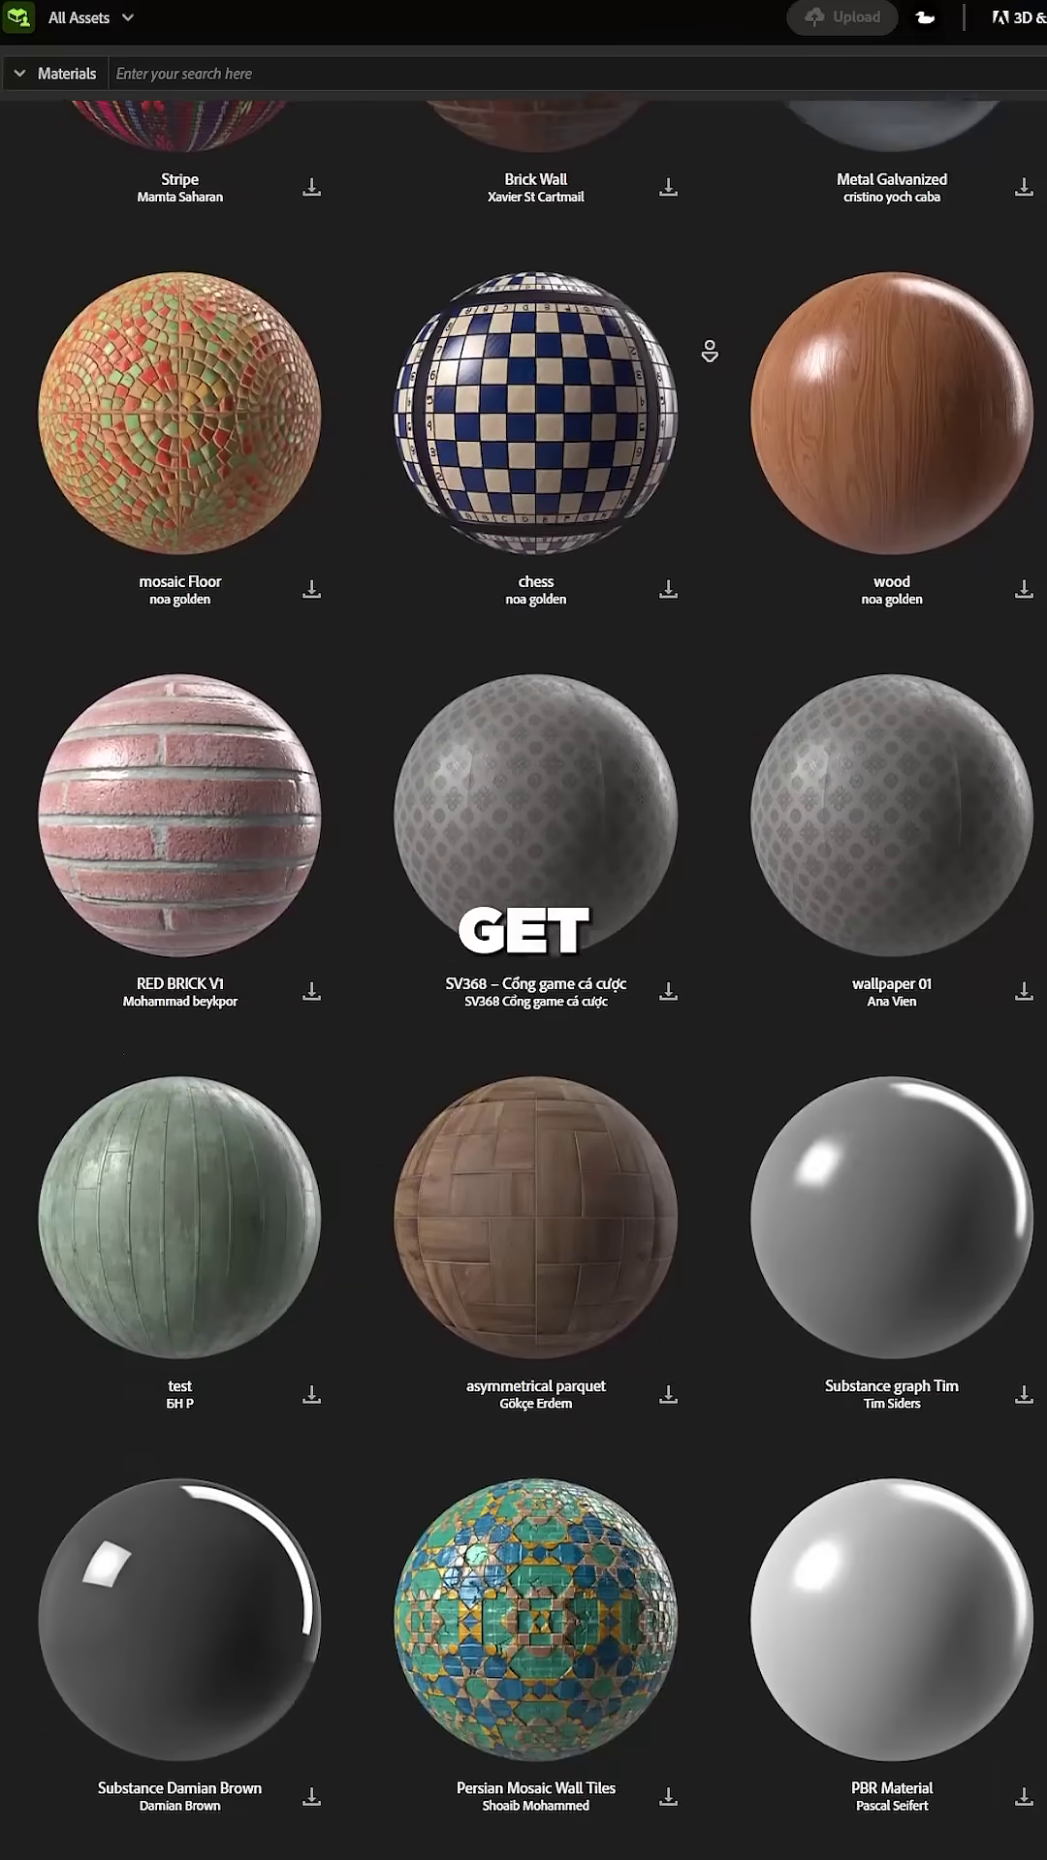
pyautogui.scroll(-3, 711, 351)
pyautogui.scroll(-3, 709, 351)
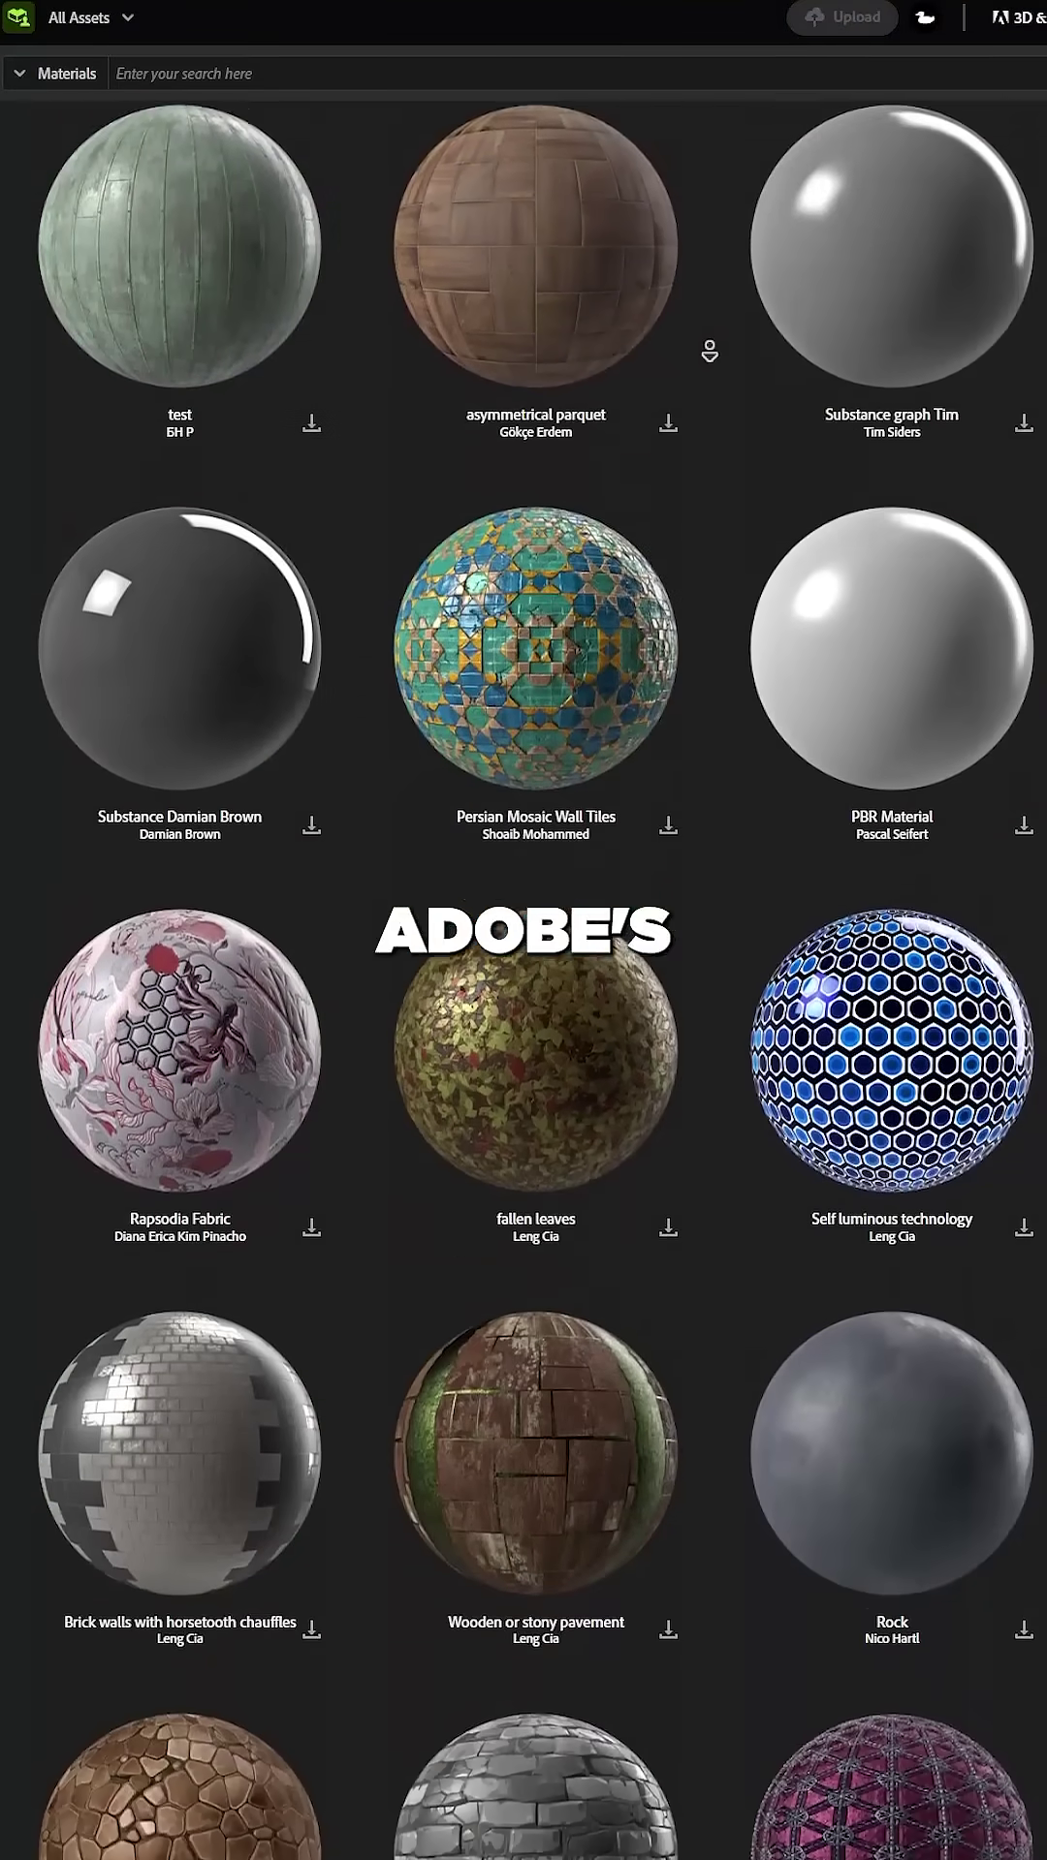
pyautogui.scroll(-3, 709, 351)
pyautogui.scroll(-3, 710, 351)
# - Add an environment light sourced from the Winter Patchy Snow HDR image
pyautogui.rightClick(172, 1425)
pyautogui.moveTo(222, 1176)
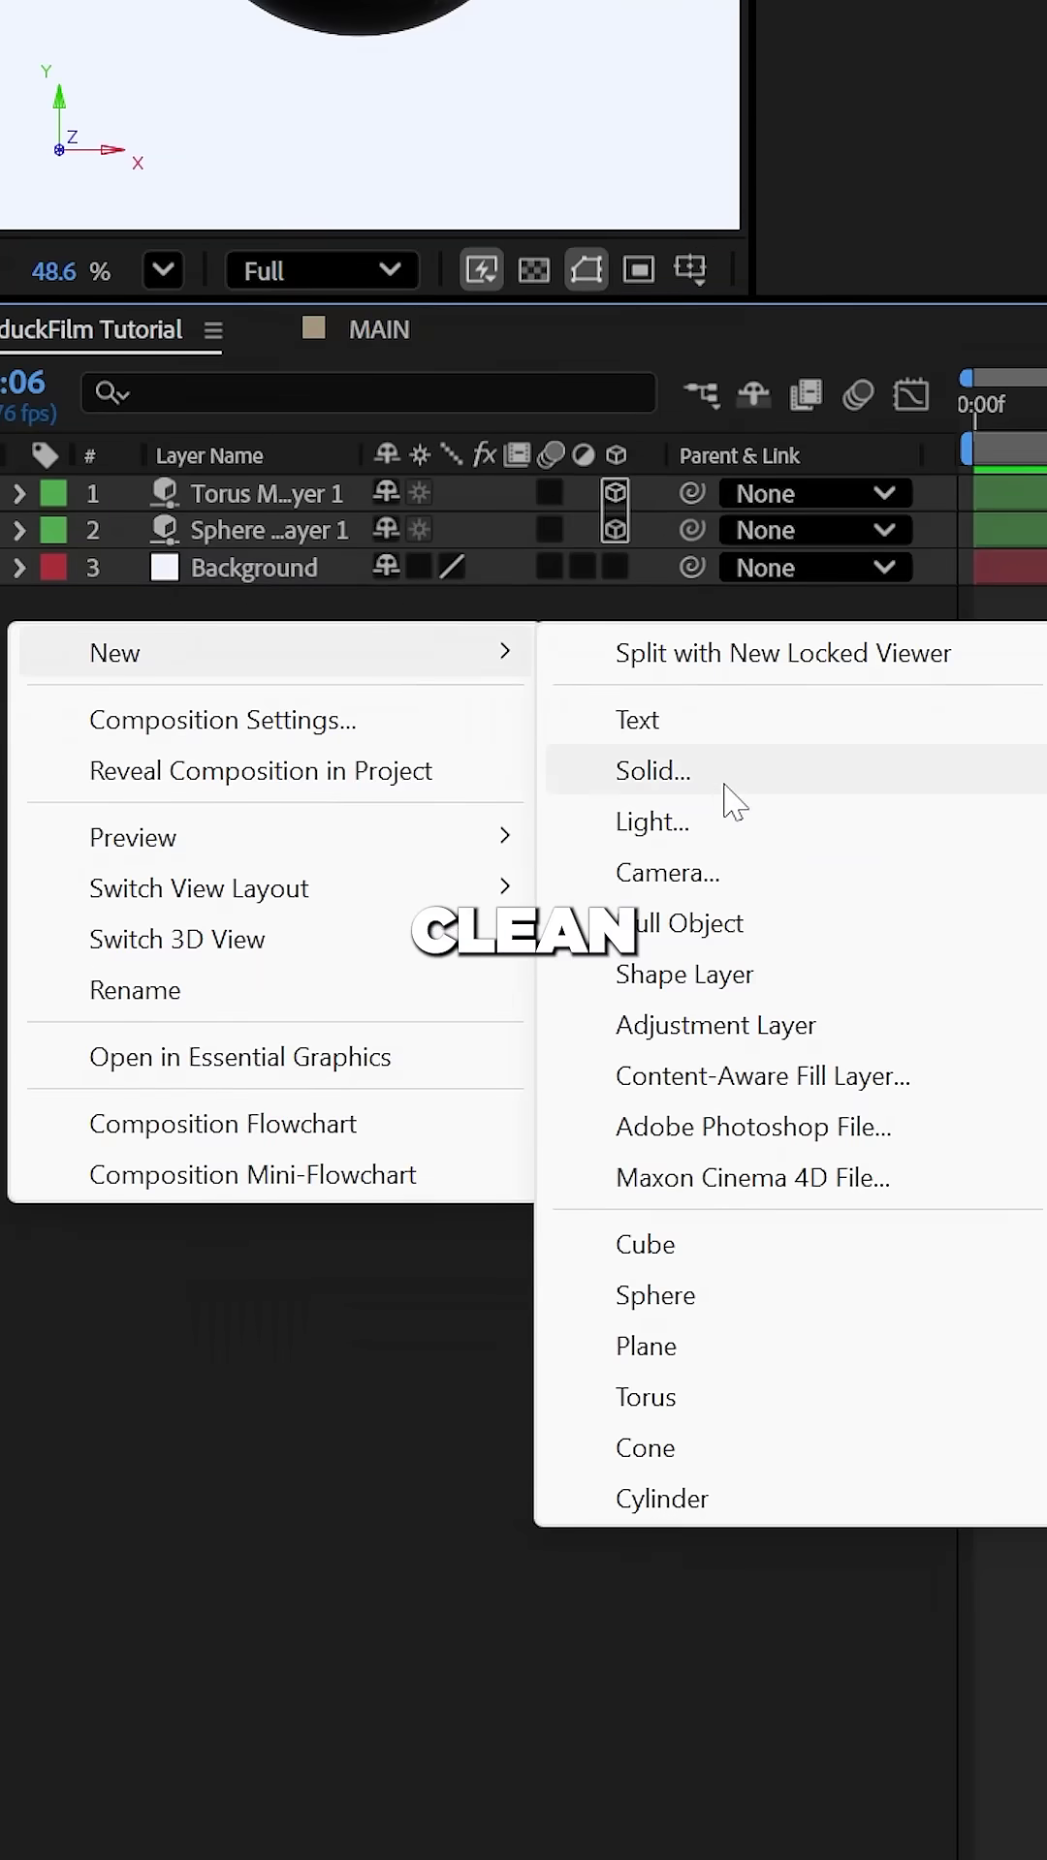
pyautogui.click(713, 823)
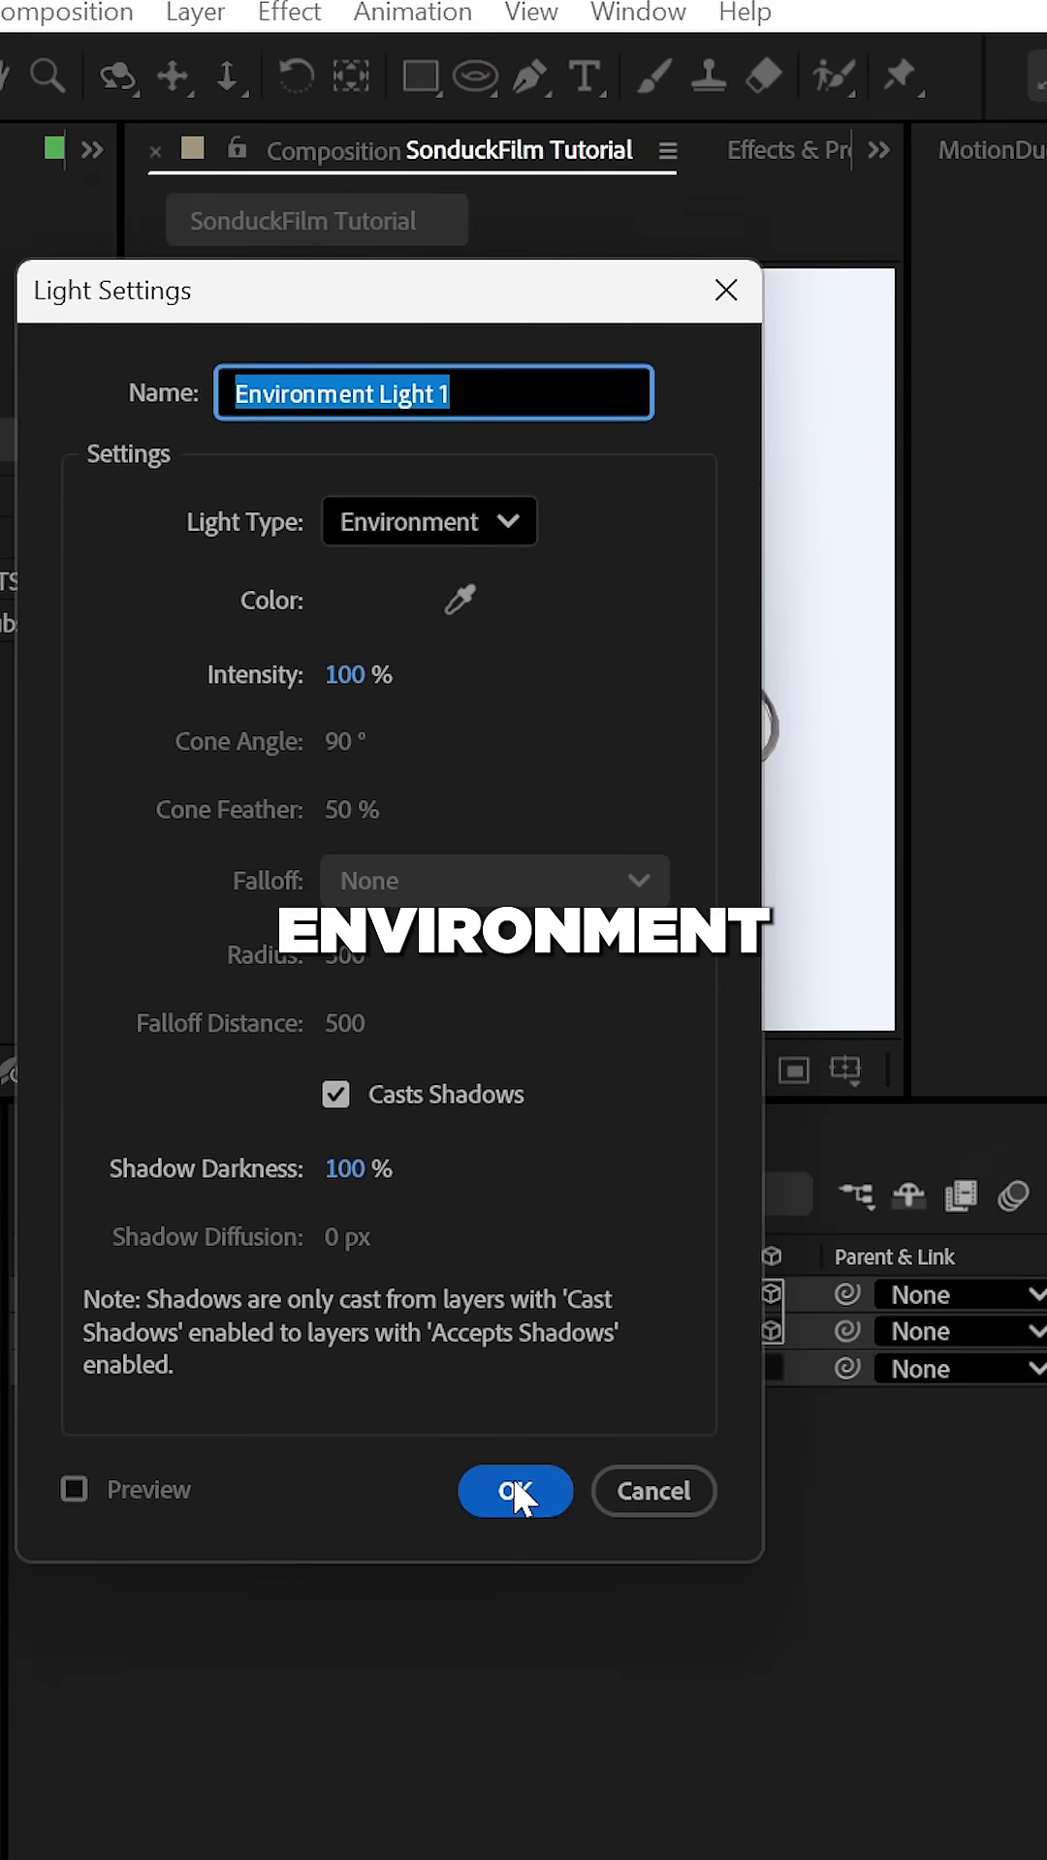
pyautogui.click(515, 1497)
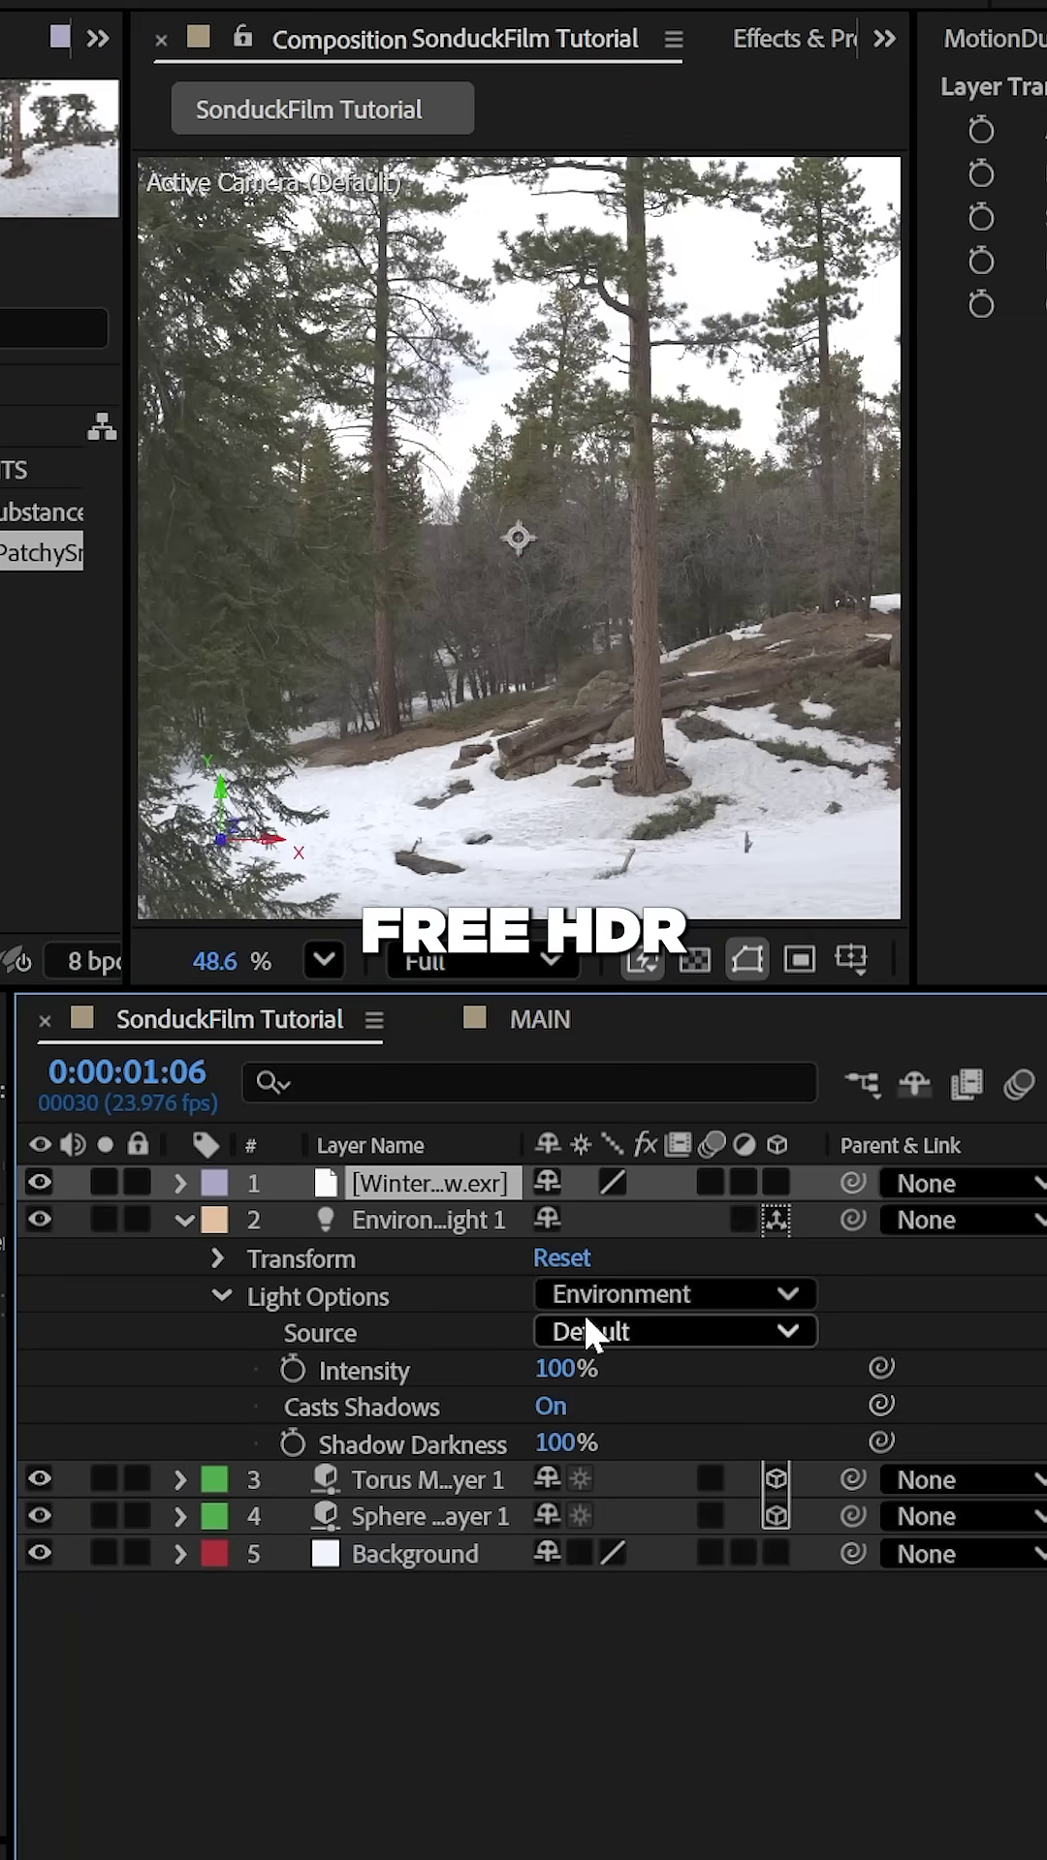
pyautogui.click(583, 1313)
pyautogui.click(641, 1433)
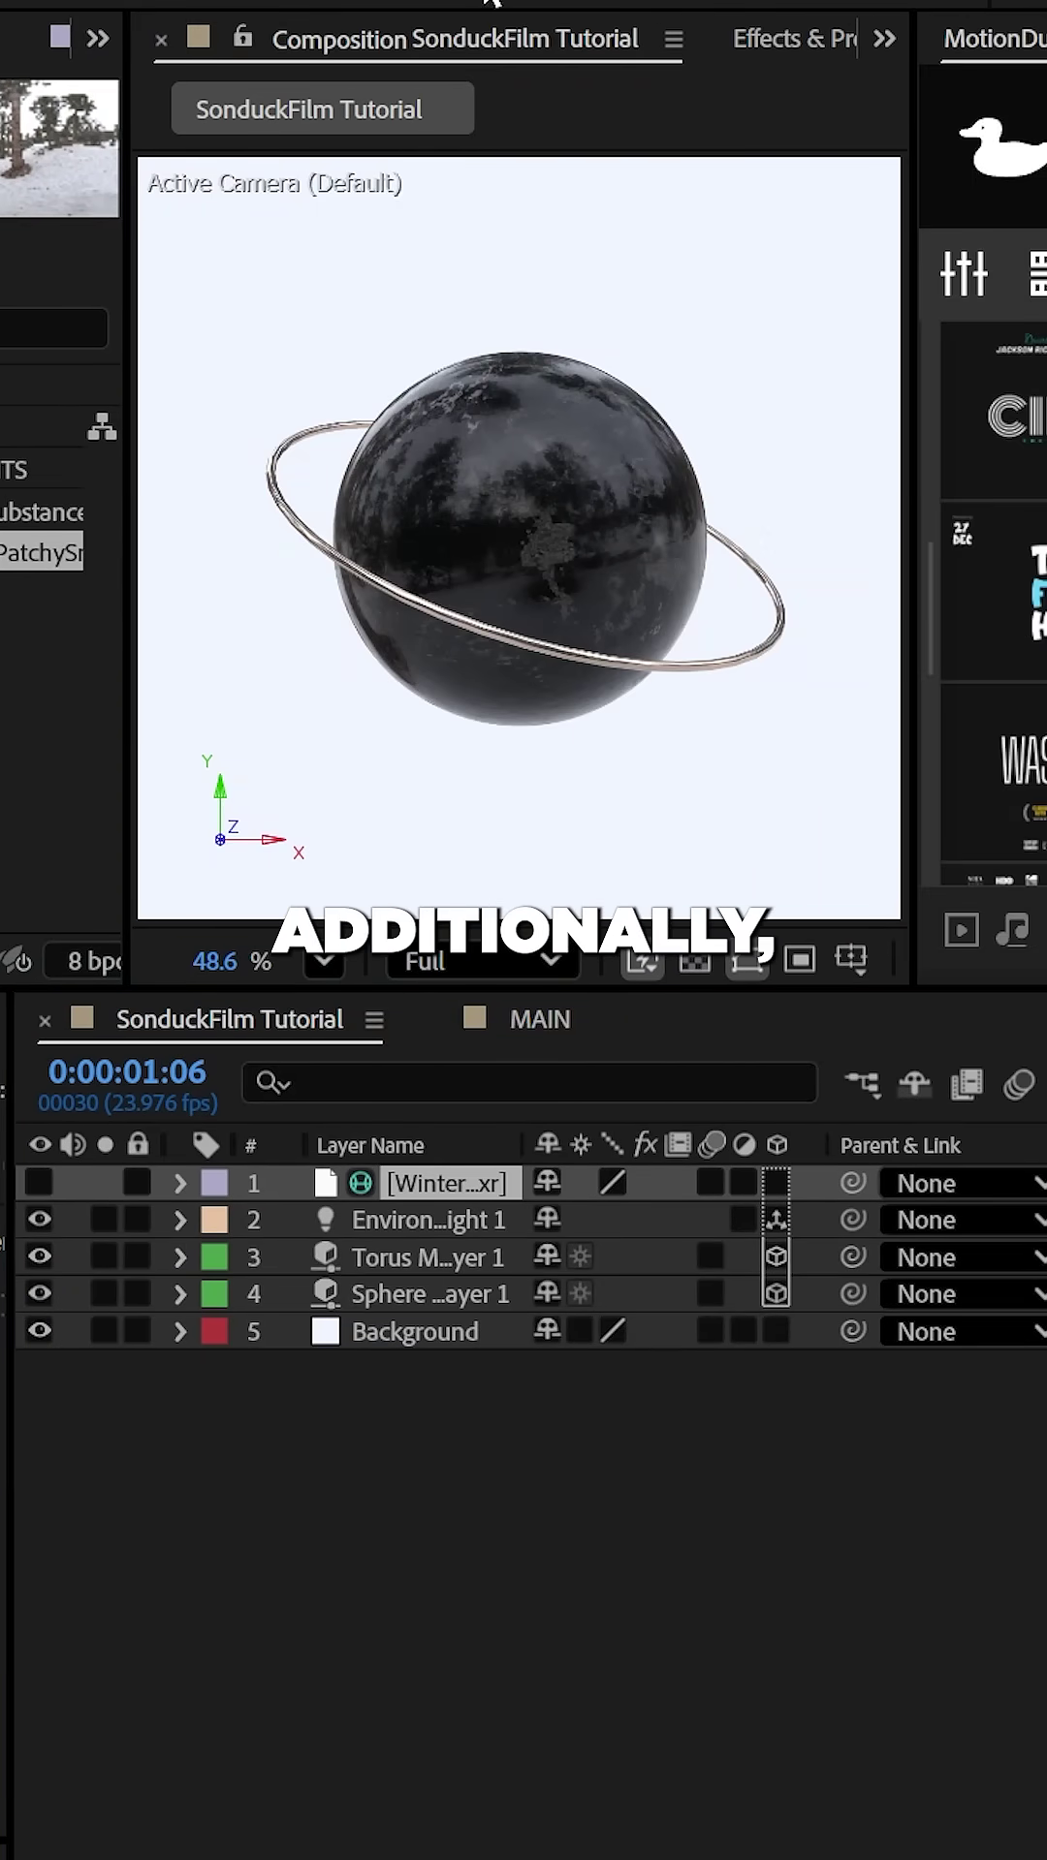
# - Add a 3D plane, rotate it 90° on X, and lower it beneath the sphere
pyautogui.click(465, 58)
pyautogui.click(602, 154)
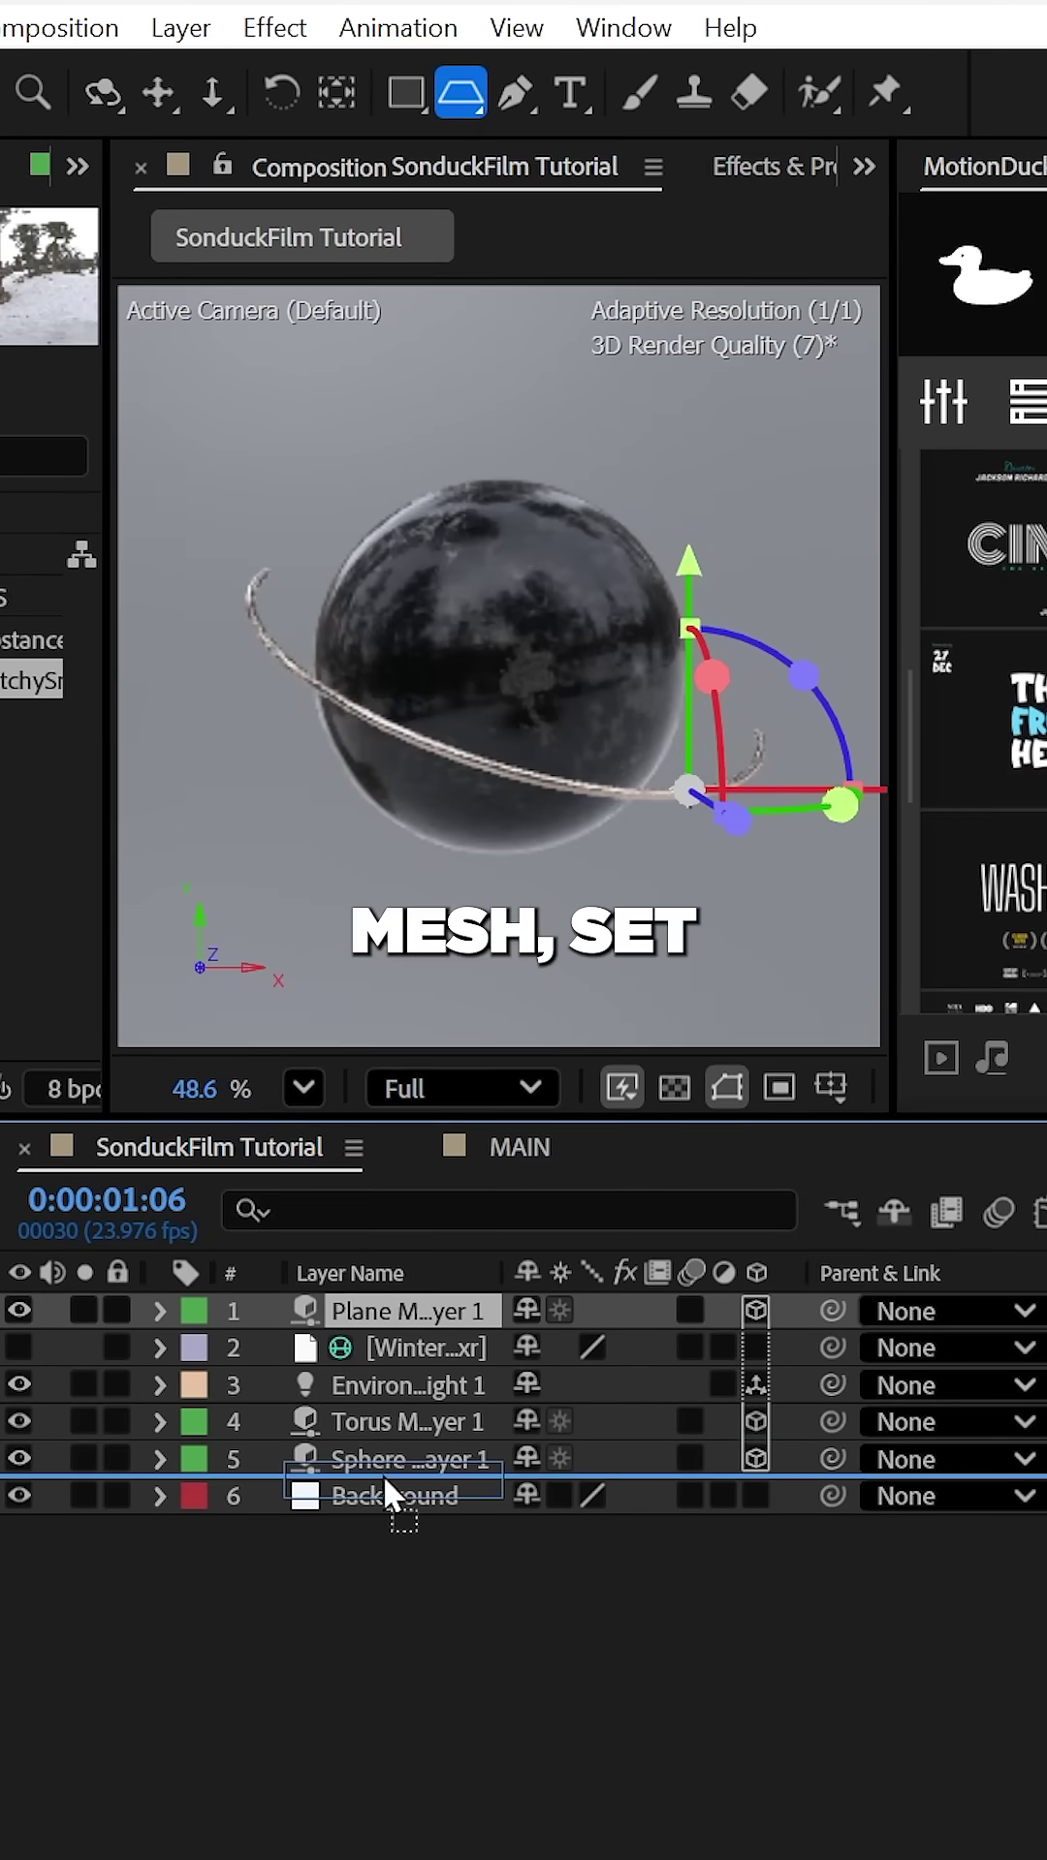
pyautogui.moveTo(407, 1311); pyautogui.dragTo(411, 1473)
pyautogui.press('r')
pyautogui.click(608, 1325)
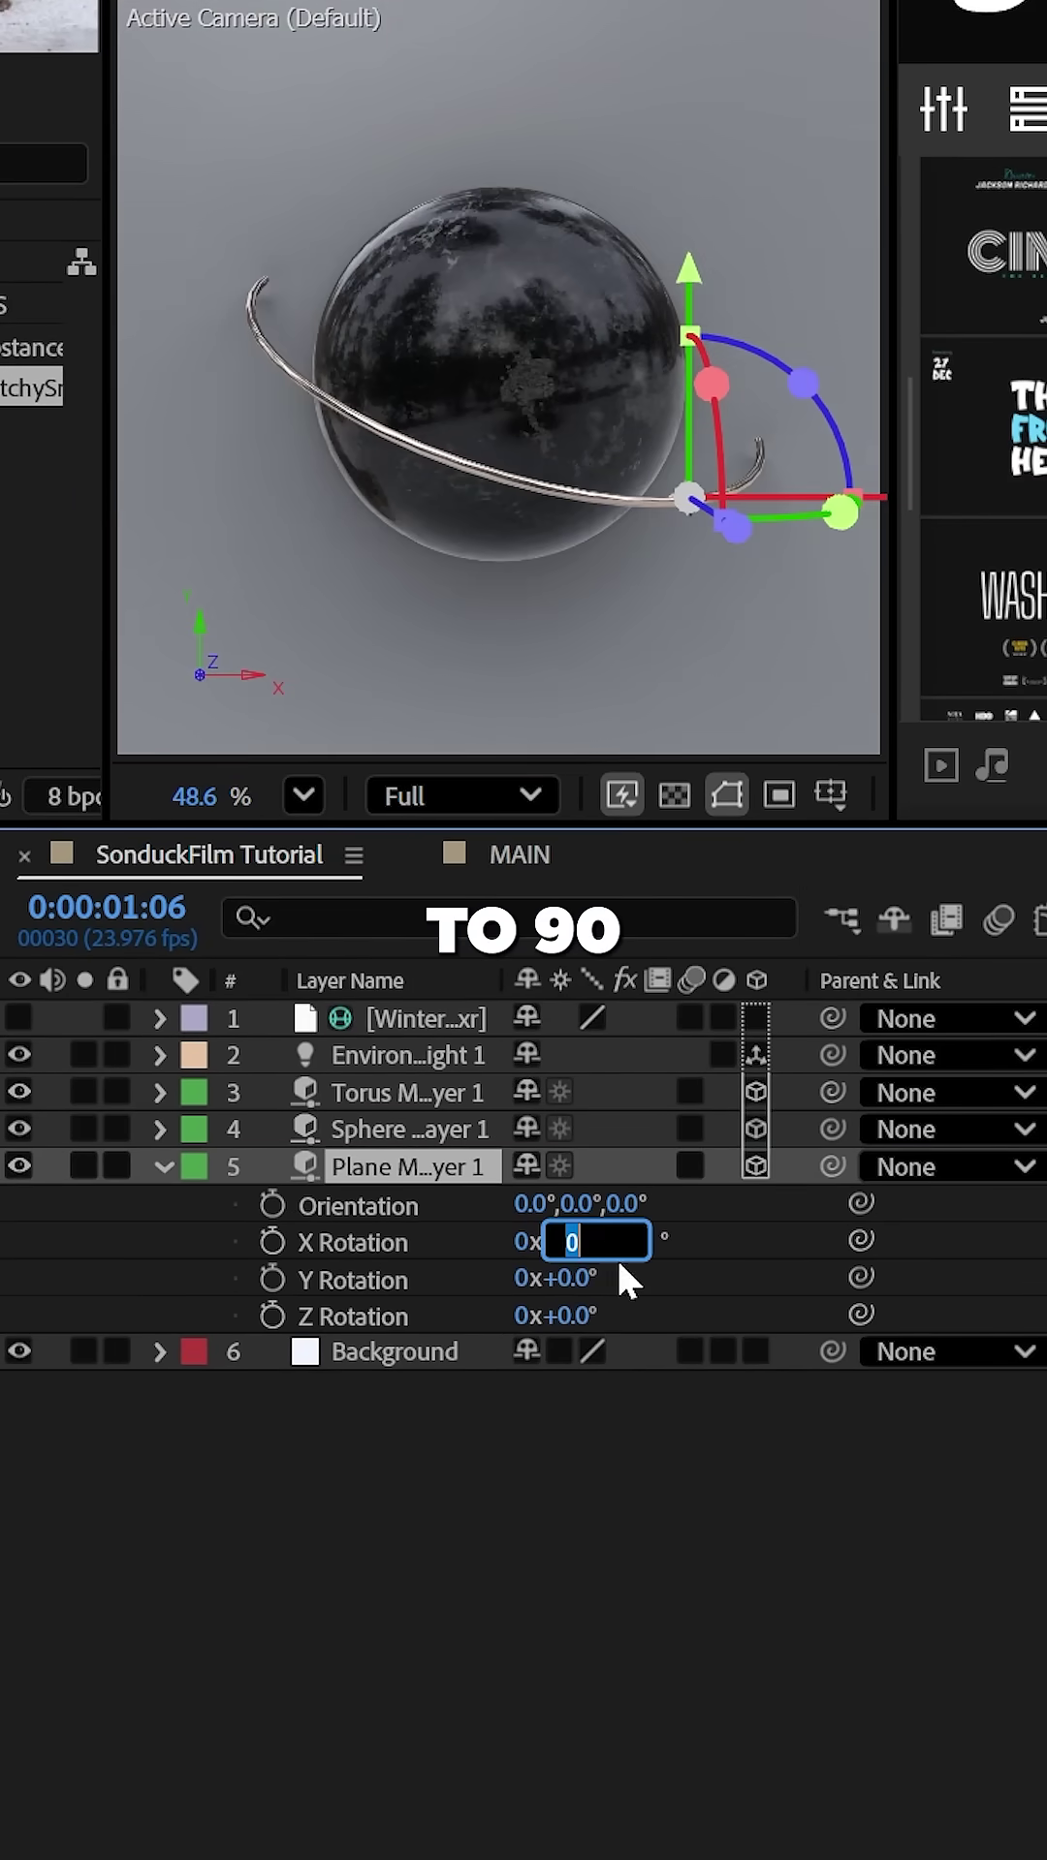
pyautogui.write('+90')
pyautogui.click(360, 1167)
pyautogui.press('p')
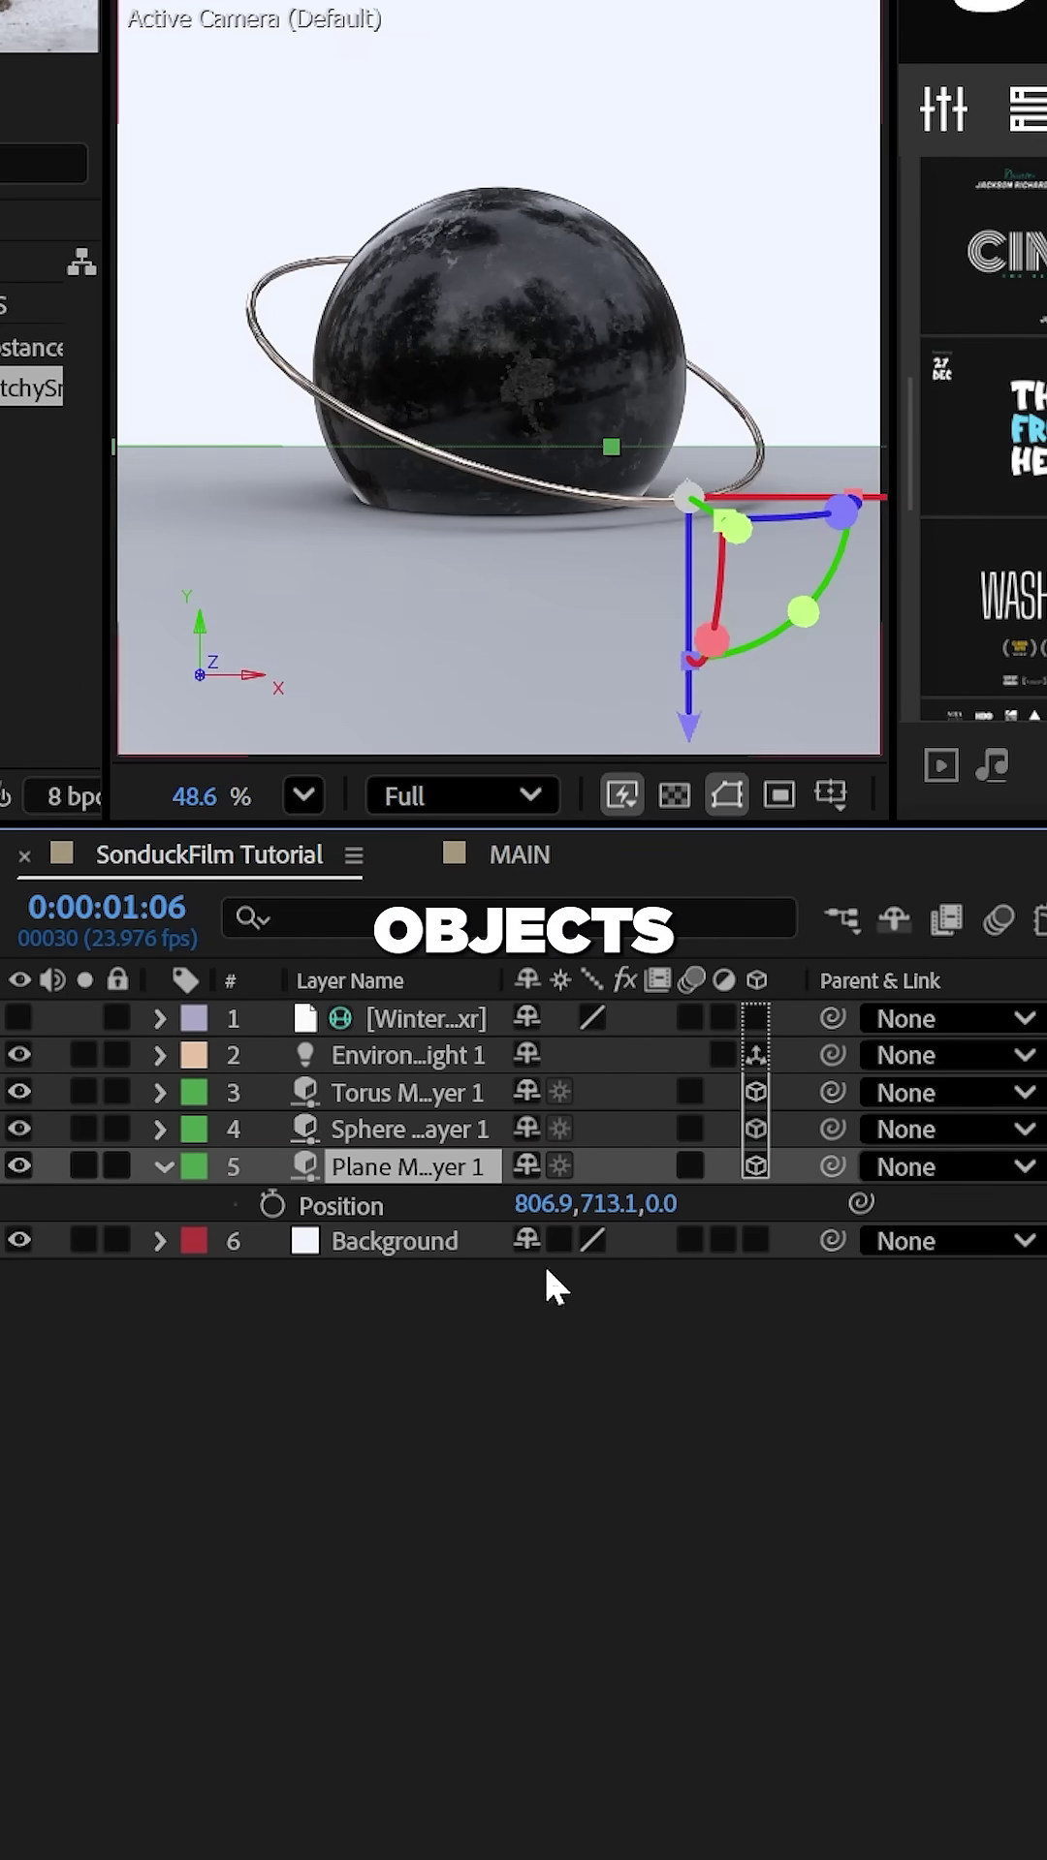
pyautogui.moveTo(615, 1207); pyautogui.dragTo(904, 1178)
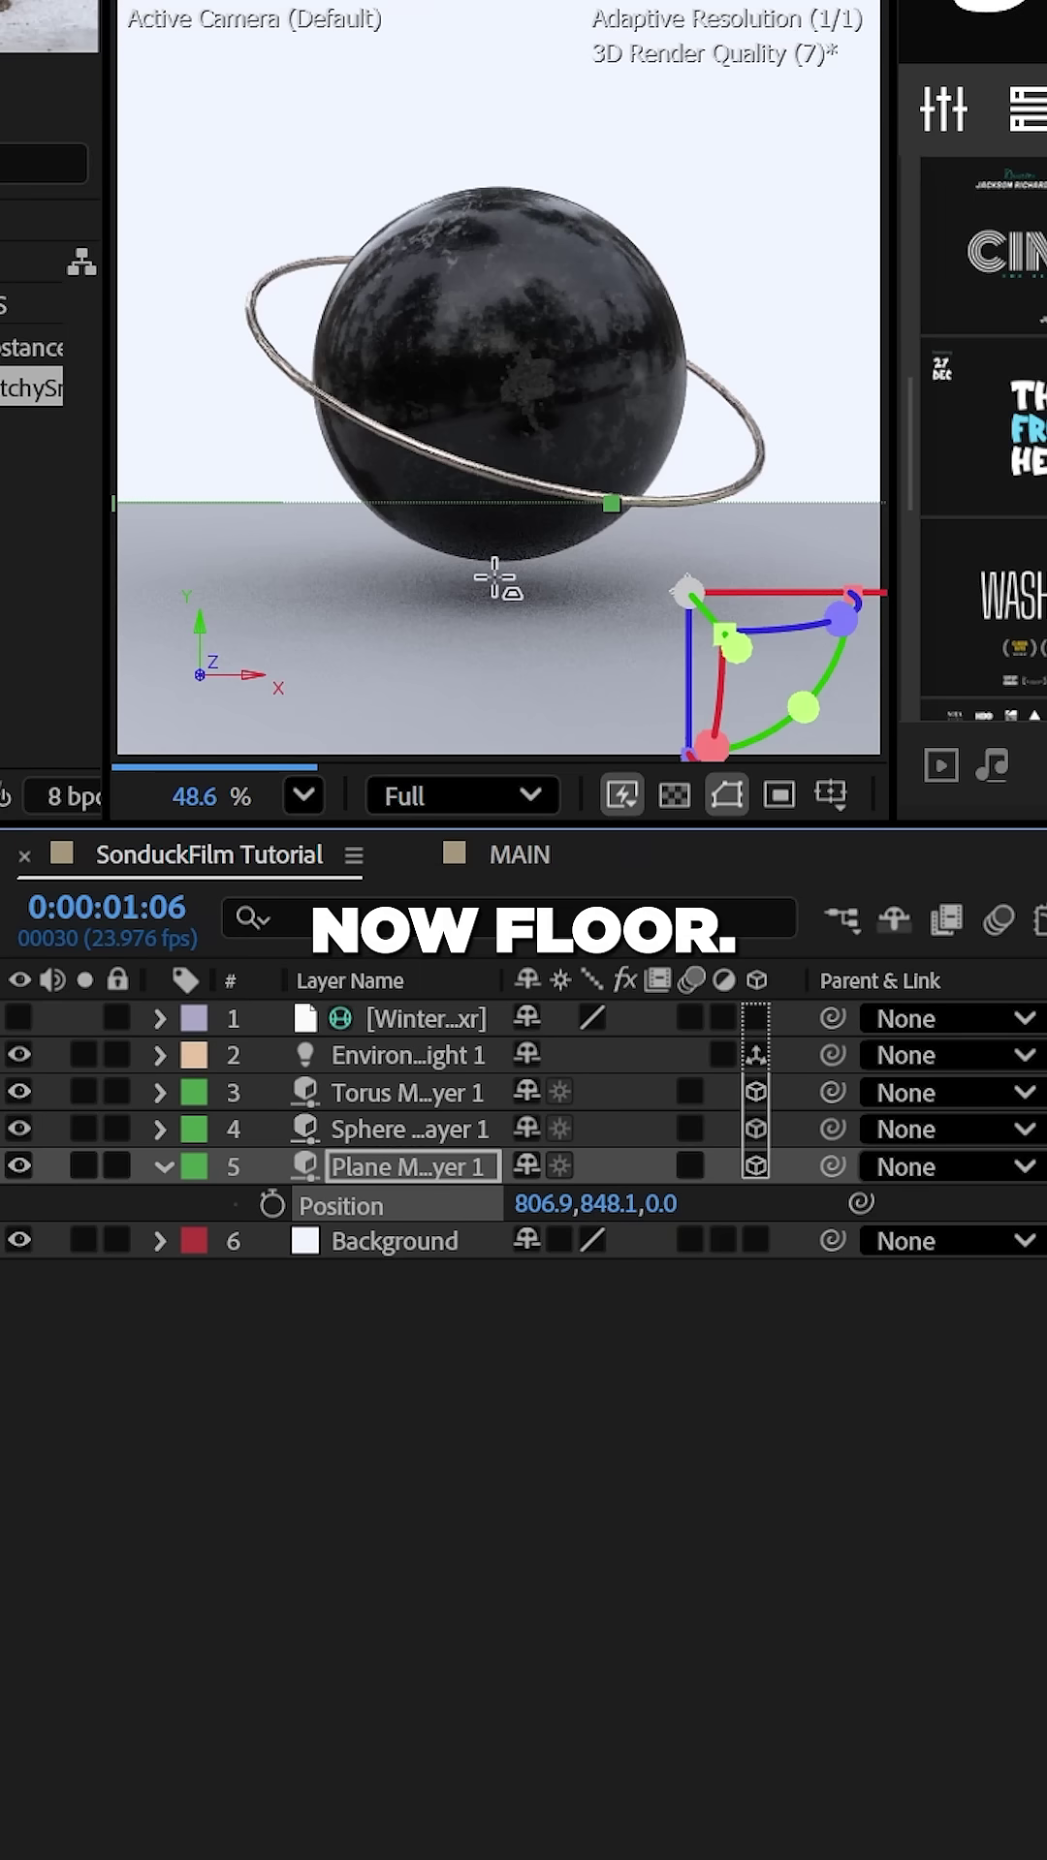
# - Give the floor a white base colour with Roughness and Metallic at 100%
pyautogui.click(163, 1166)
pyautogui.click(533, 1051)
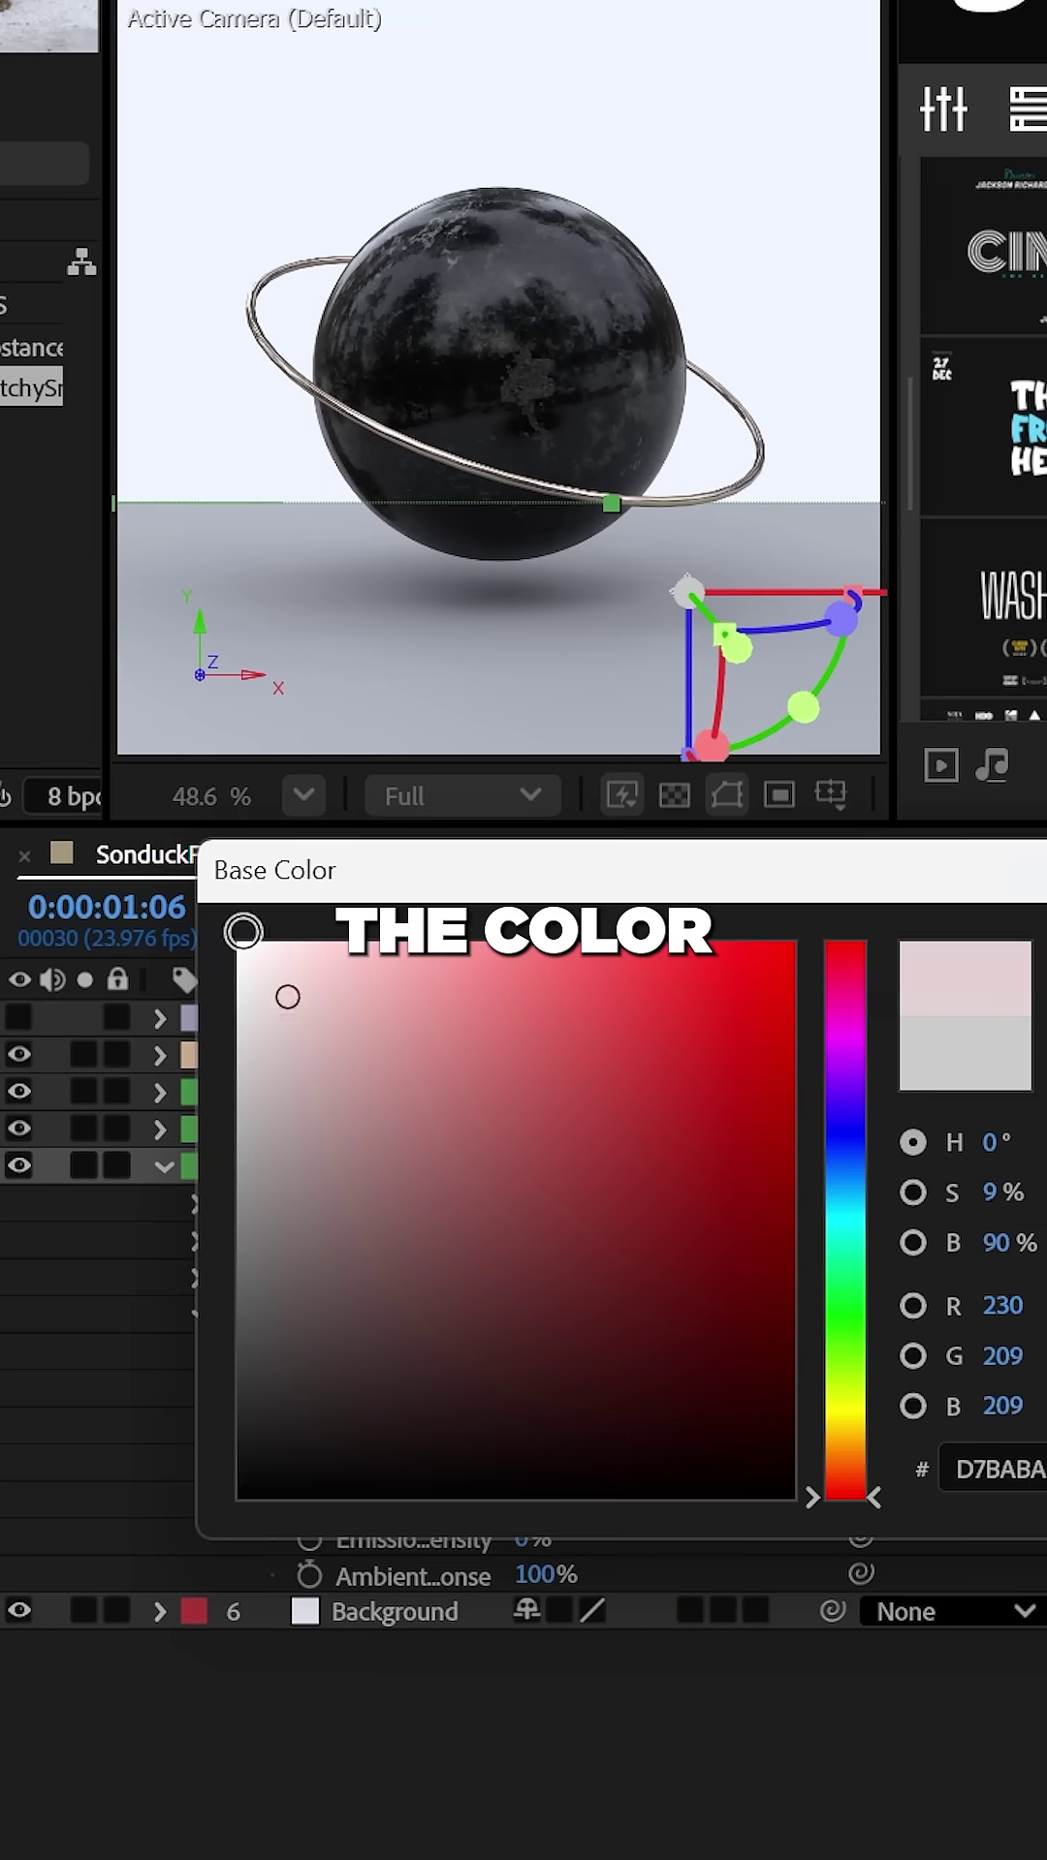
pyautogui.click(241, 946)
pyautogui.press('Return')
pyautogui.moveTo(535, 1427); pyautogui.dragTo(836, 1428)
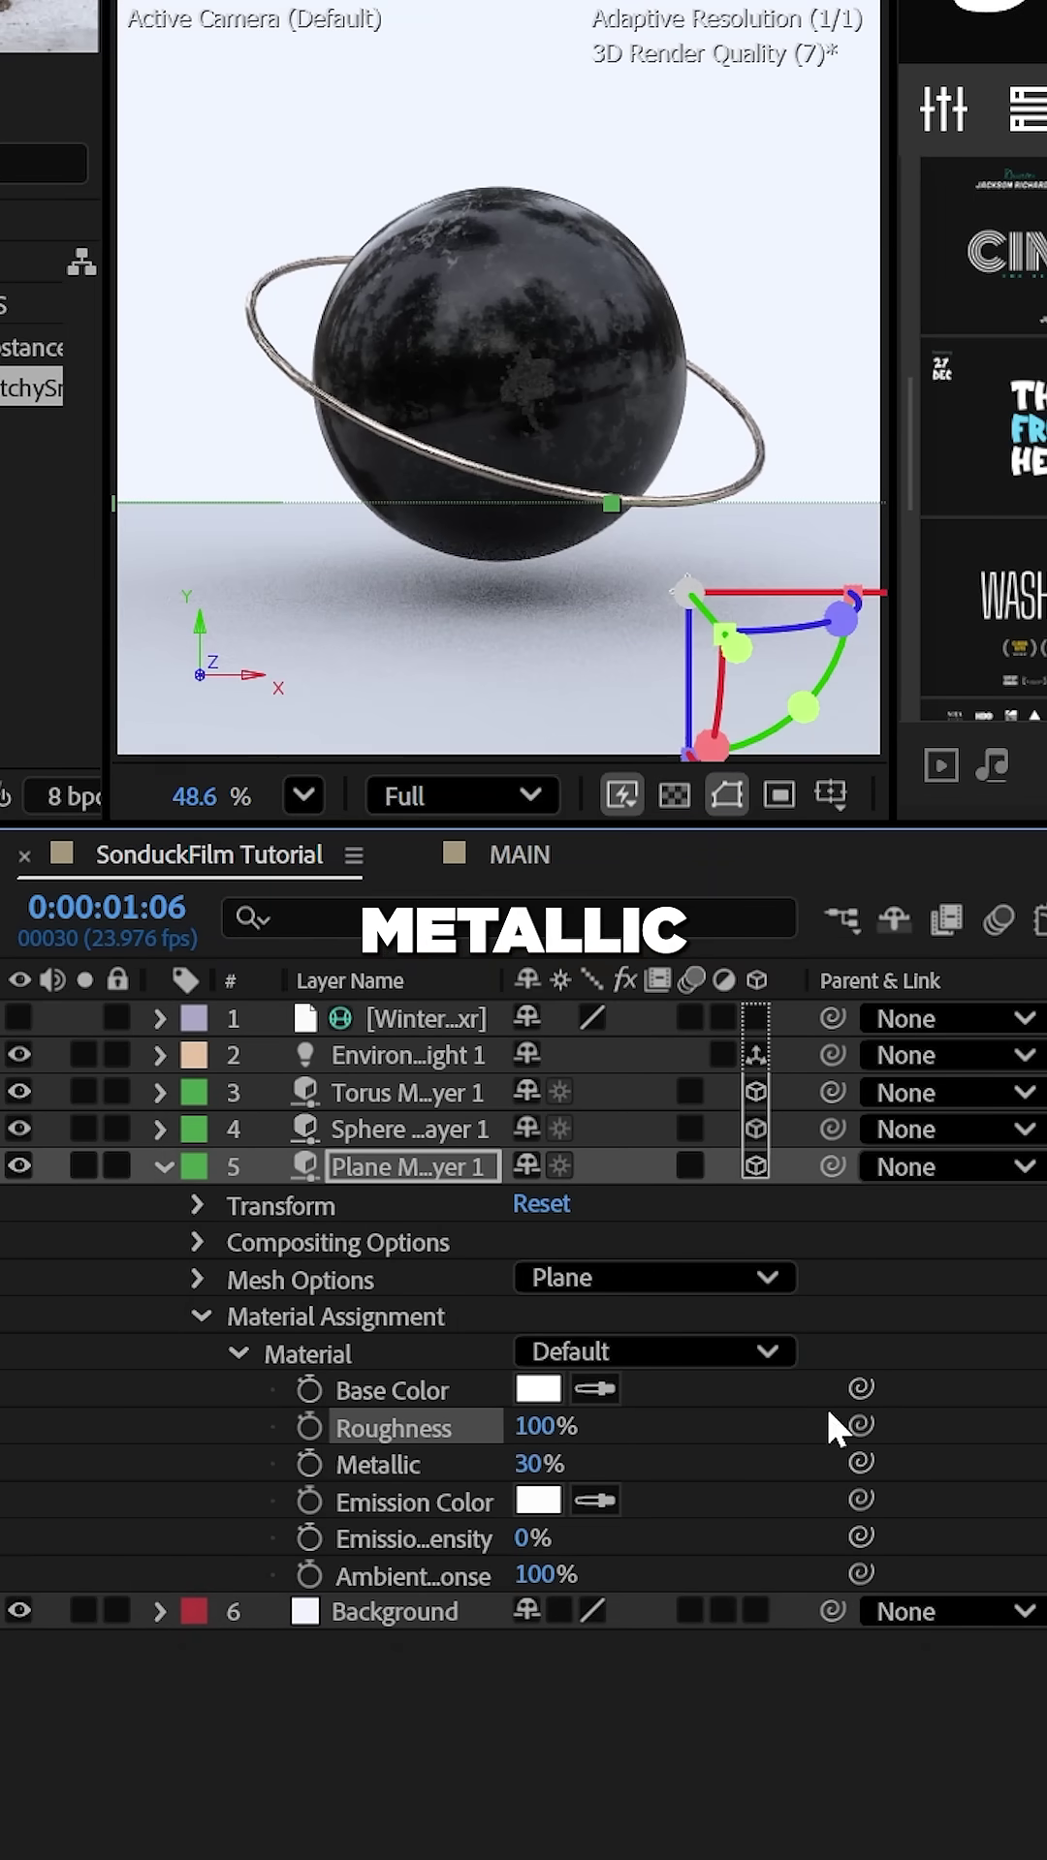
pyautogui.moveTo(543, 1466); pyautogui.dragTo(867, 1594)
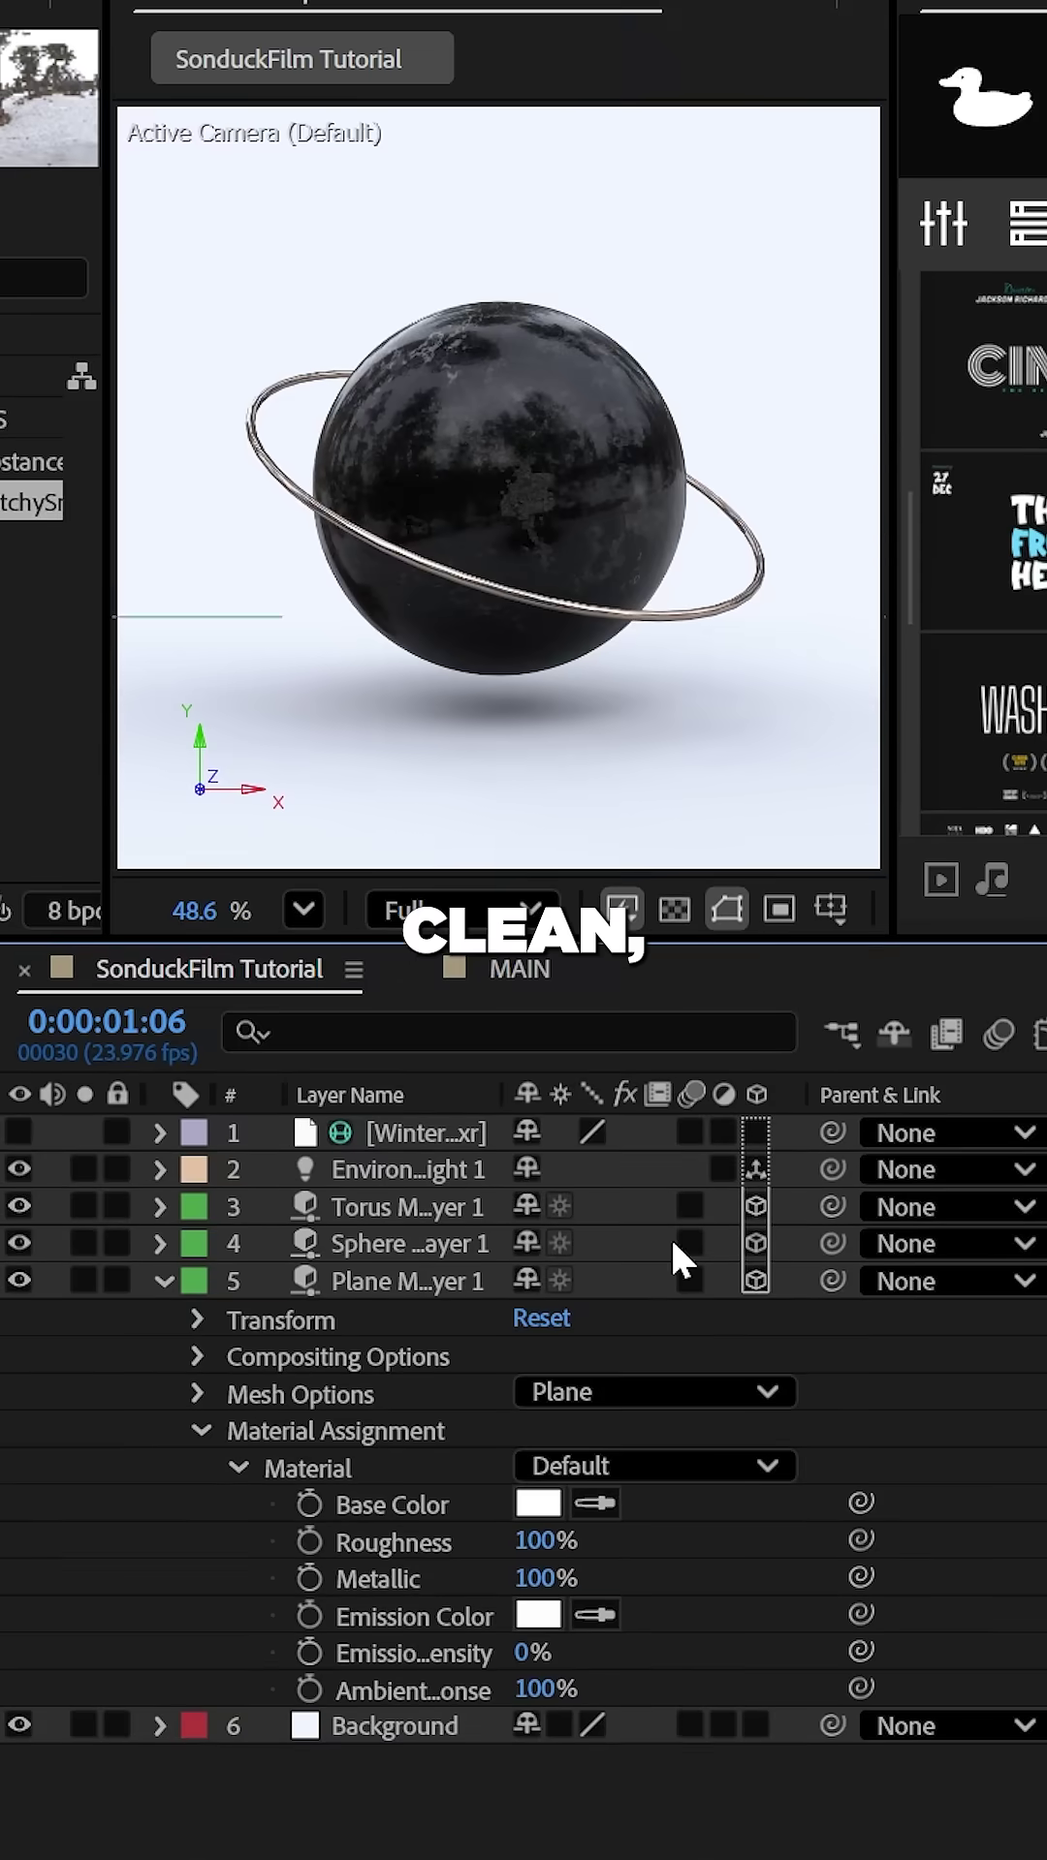
# - Duplicate the main sphere and offset the copy's anchor point so it orbits
pyautogui.click(359, 1236)
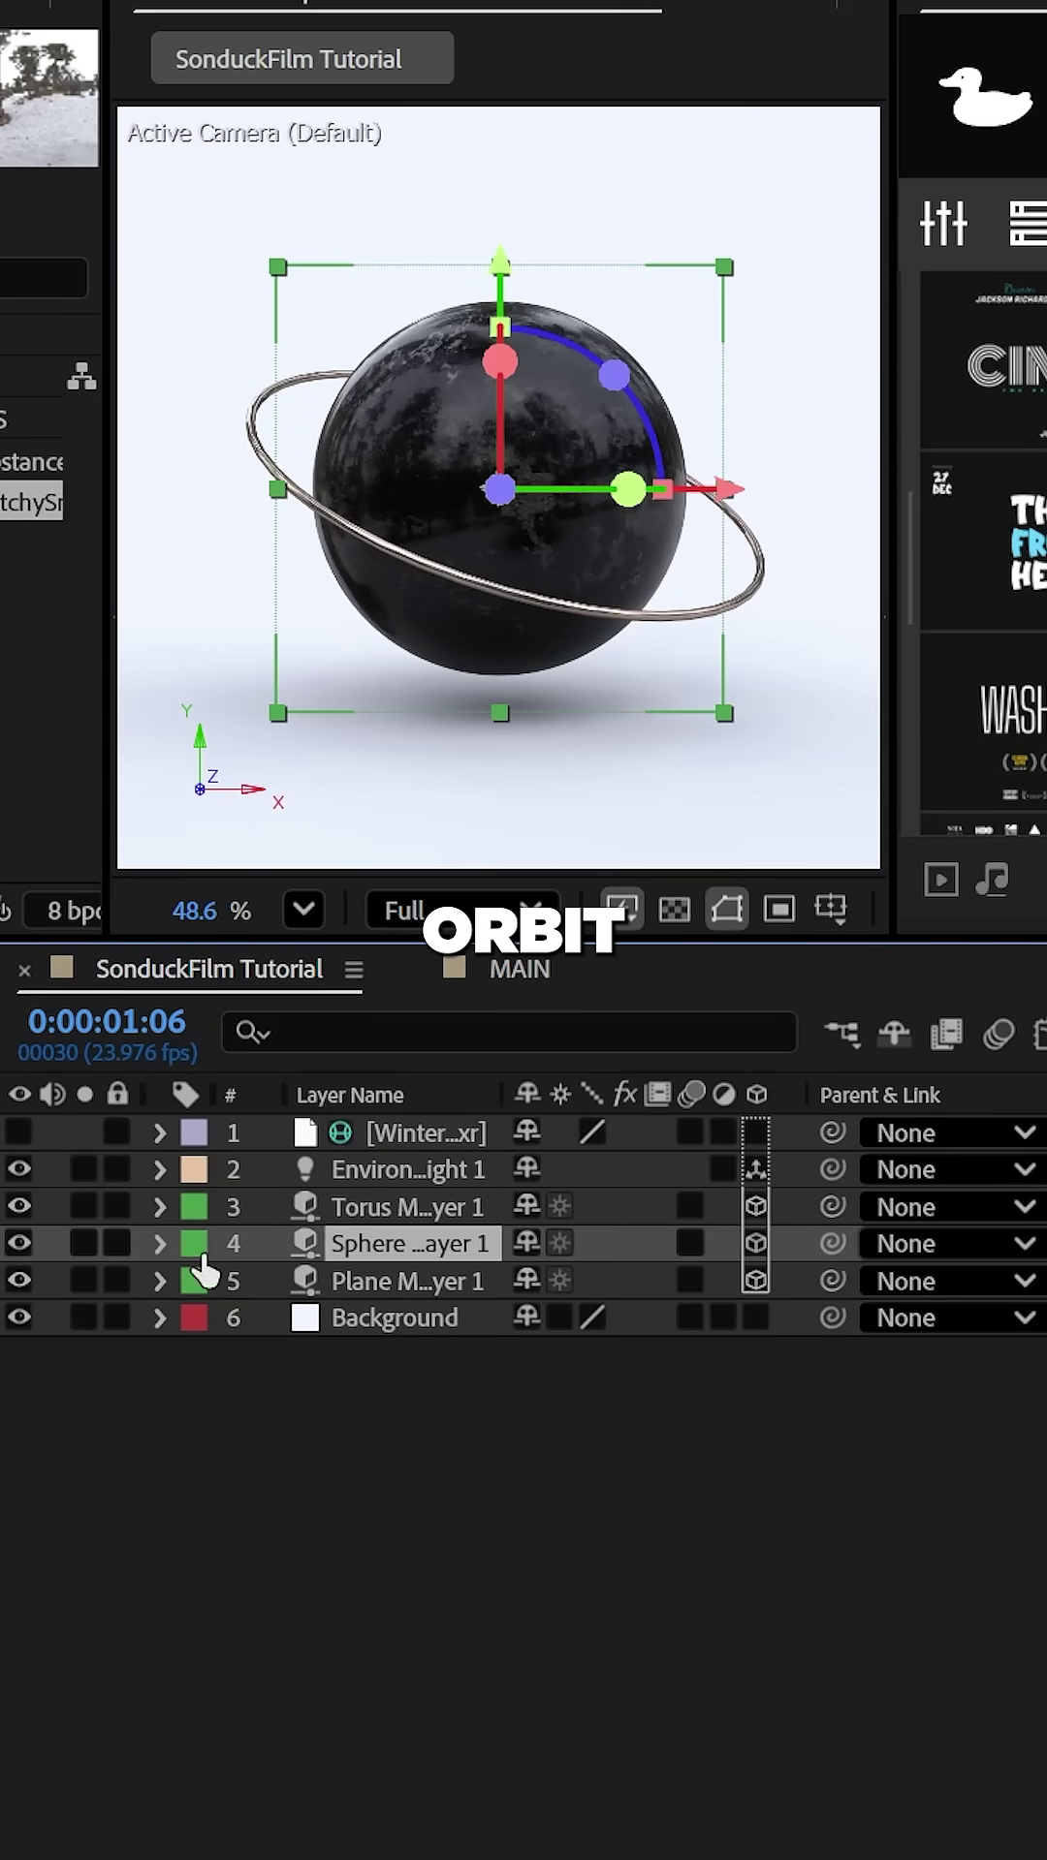
pyautogui.hotkey('ctrl', 'd')
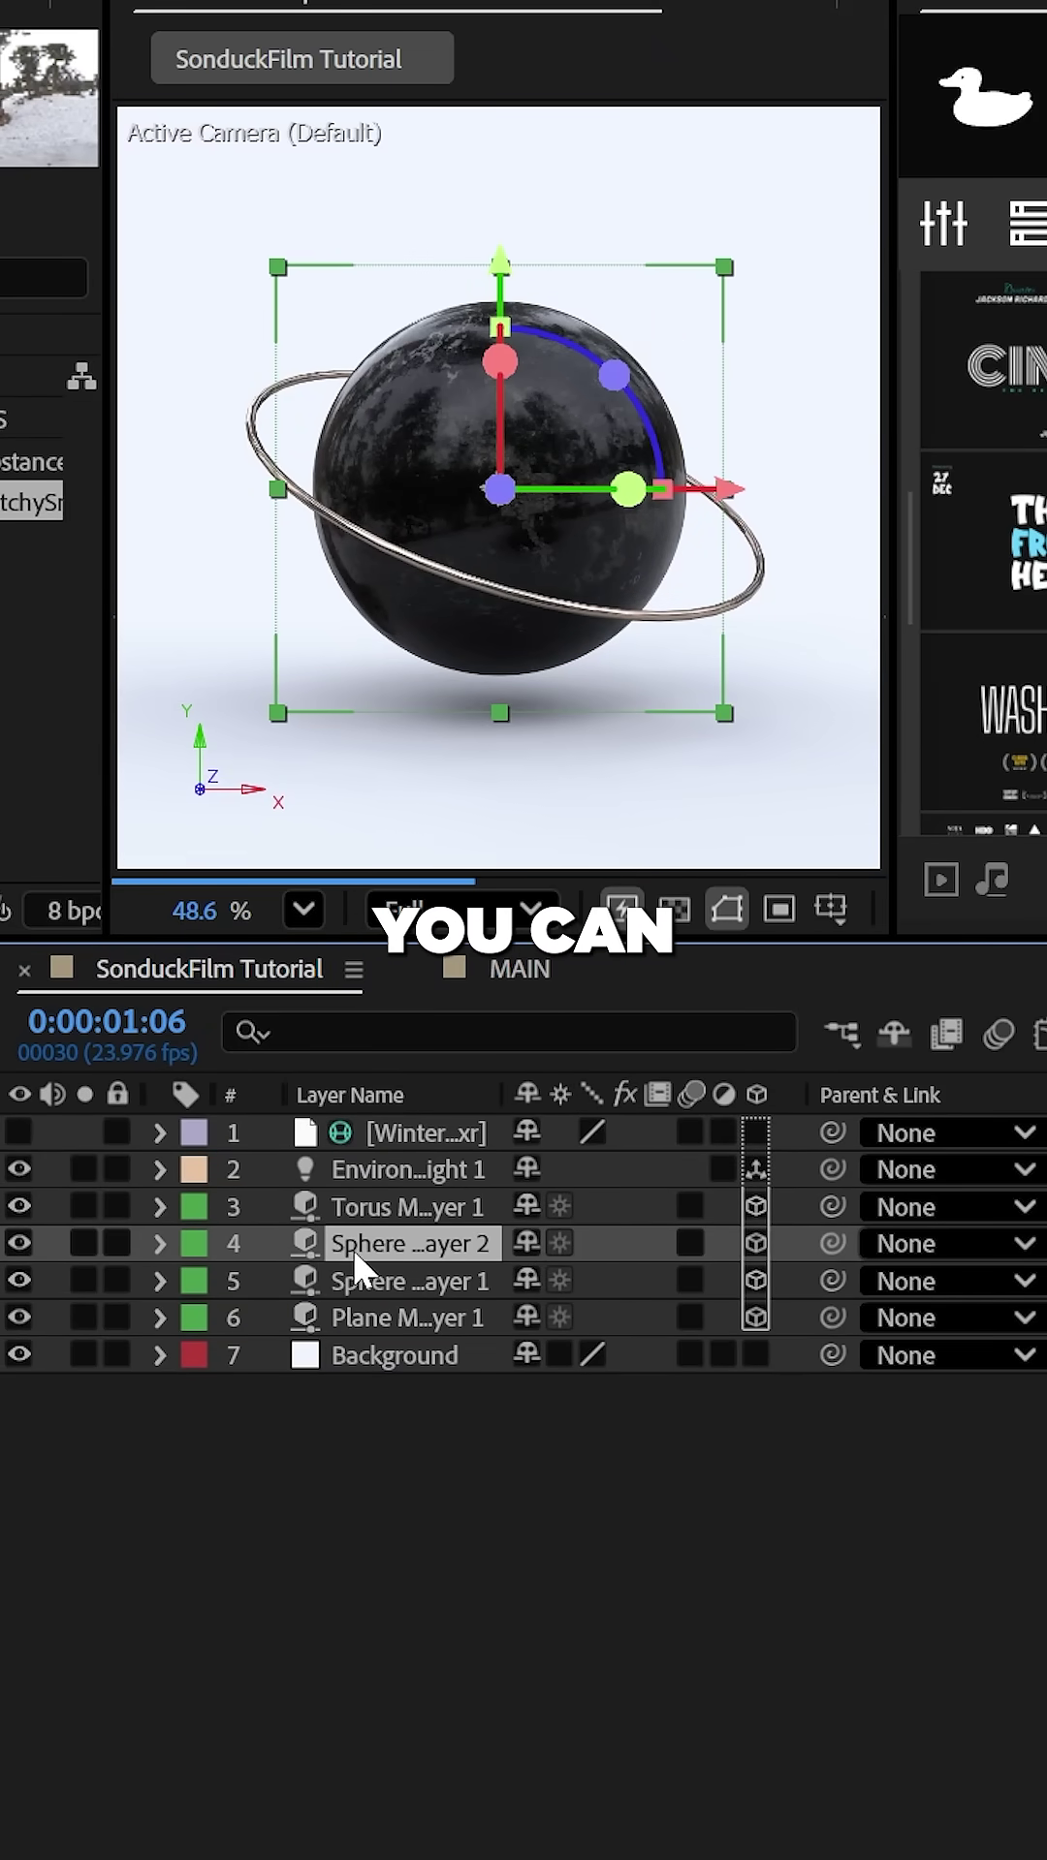
pyautogui.click(160, 1243)
pyautogui.click(201, 1282)
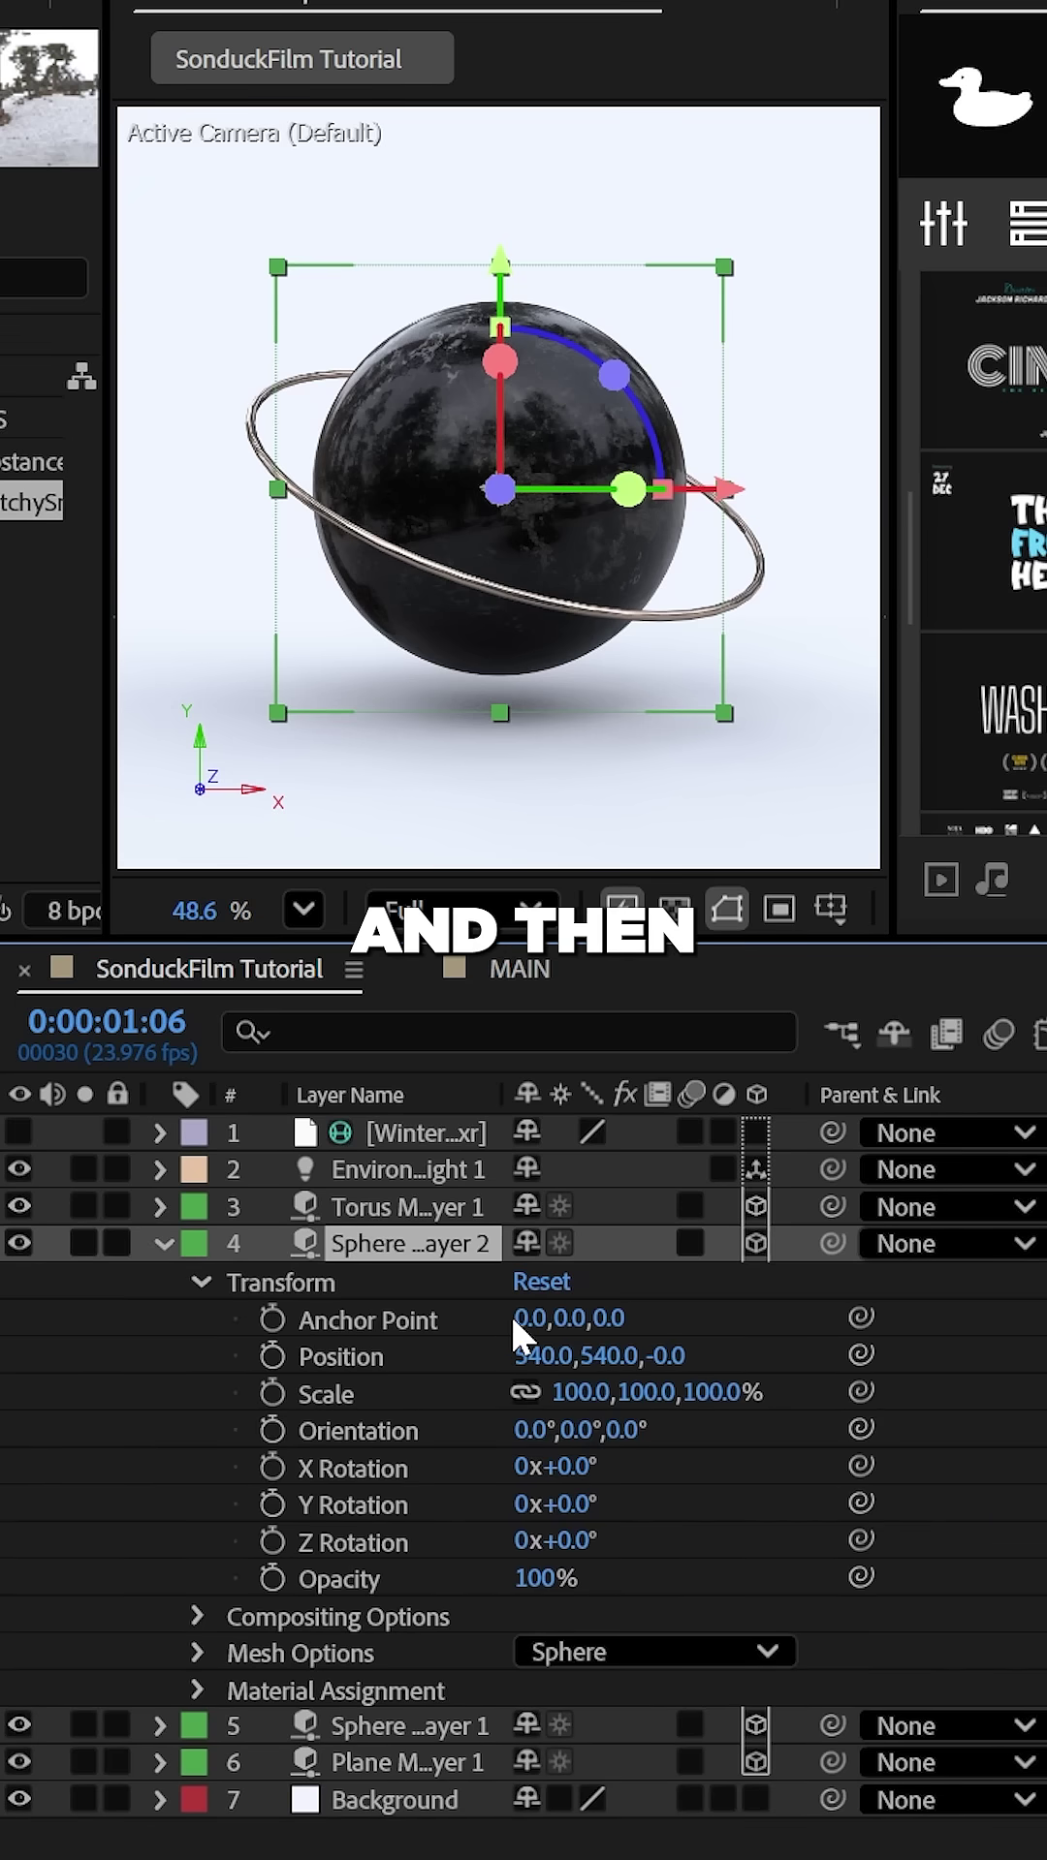
pyautogui.moveTo(518, 1318); pyautogui.dragTo(609, 1325)
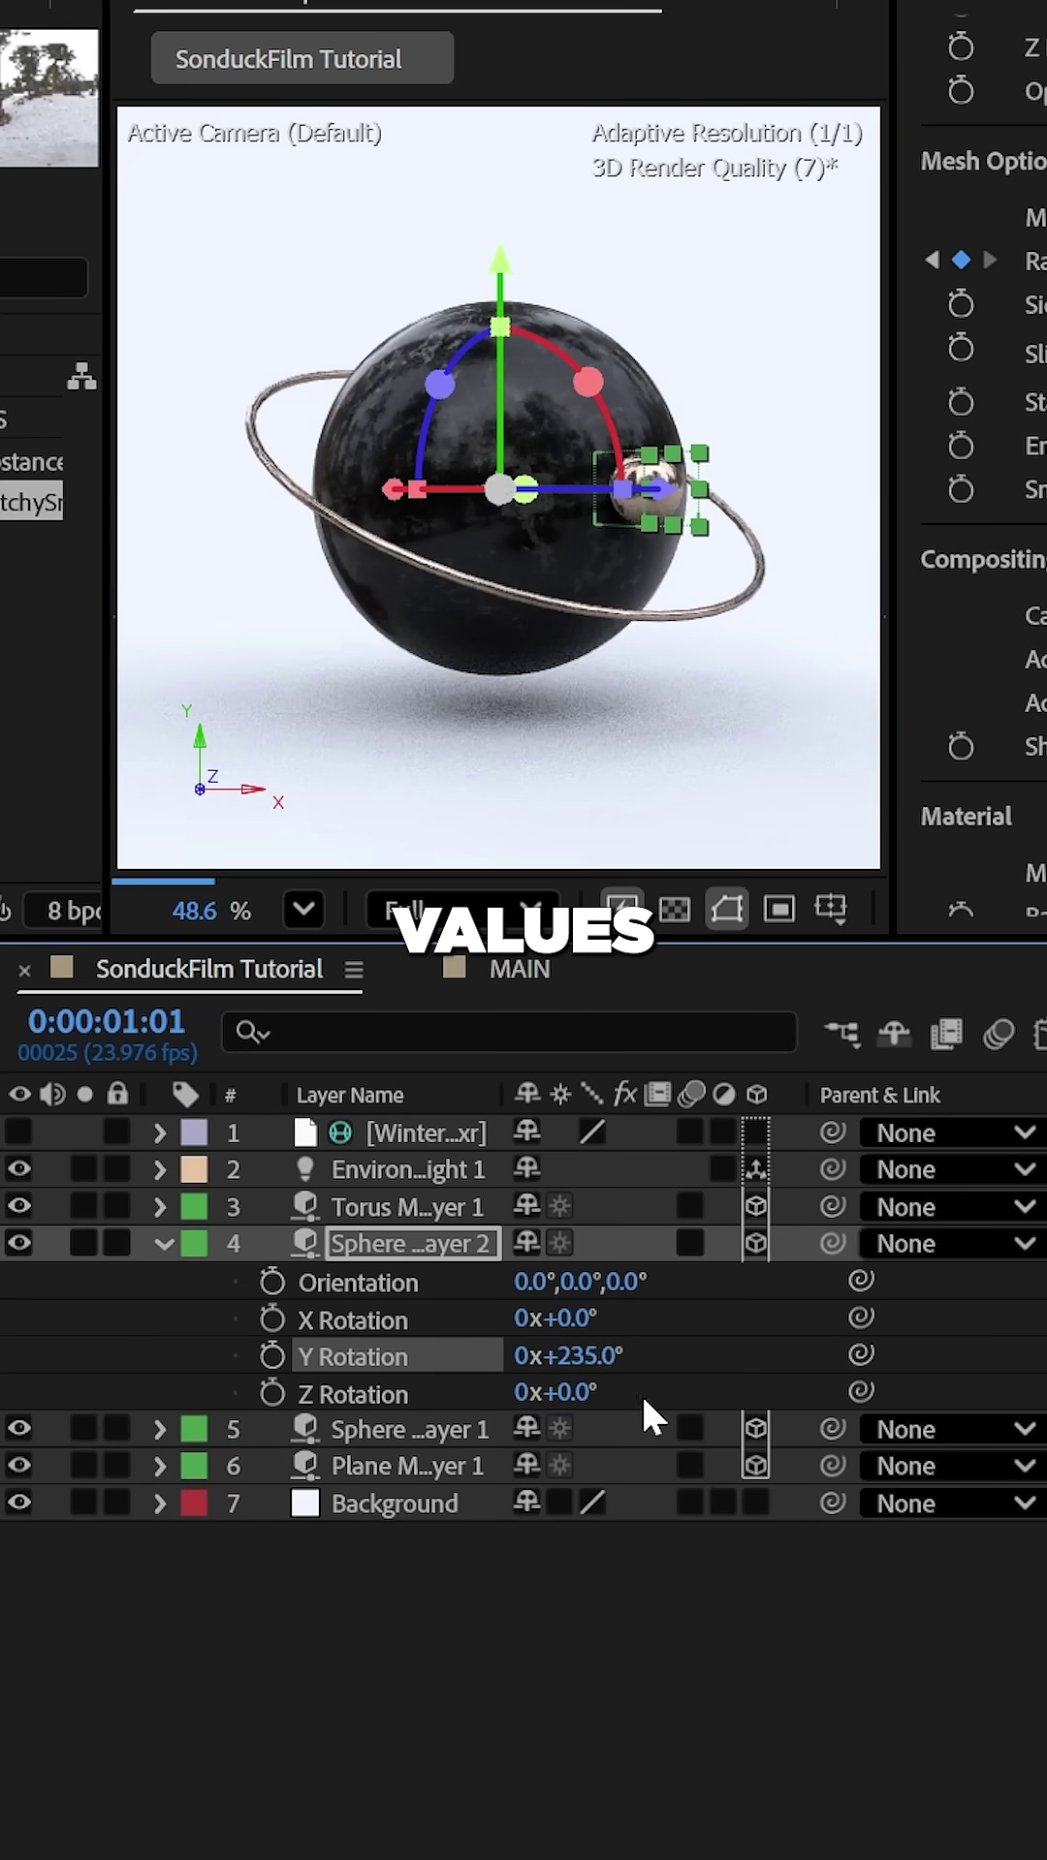
# - Duplicate the small sphere several times, rotating each copy to a different orbit angle
pyautogui.hotkey('ctrl', 'd')
pyautogui.moveTo(567, 1357); pyautogui.dragTo(625, 1357)
pyautogui.moveTo(567, 1393)
pyautogui.mouseDown()
pyautogui.moveTo(623, 1392)
pyautogui.moveTo(611, 1356)
pyautogui.mouseUp()
pyautogui.hotkey('ctrl', 'd')
pyautogui.moveTo(566, 1393); pyautogui.dragTo(611, 1319)
pyautogui.hotkey('ctrl', 'd')
pyautogui.moveTo(560, 1357); pyautogui.dragTo(858, 1359)
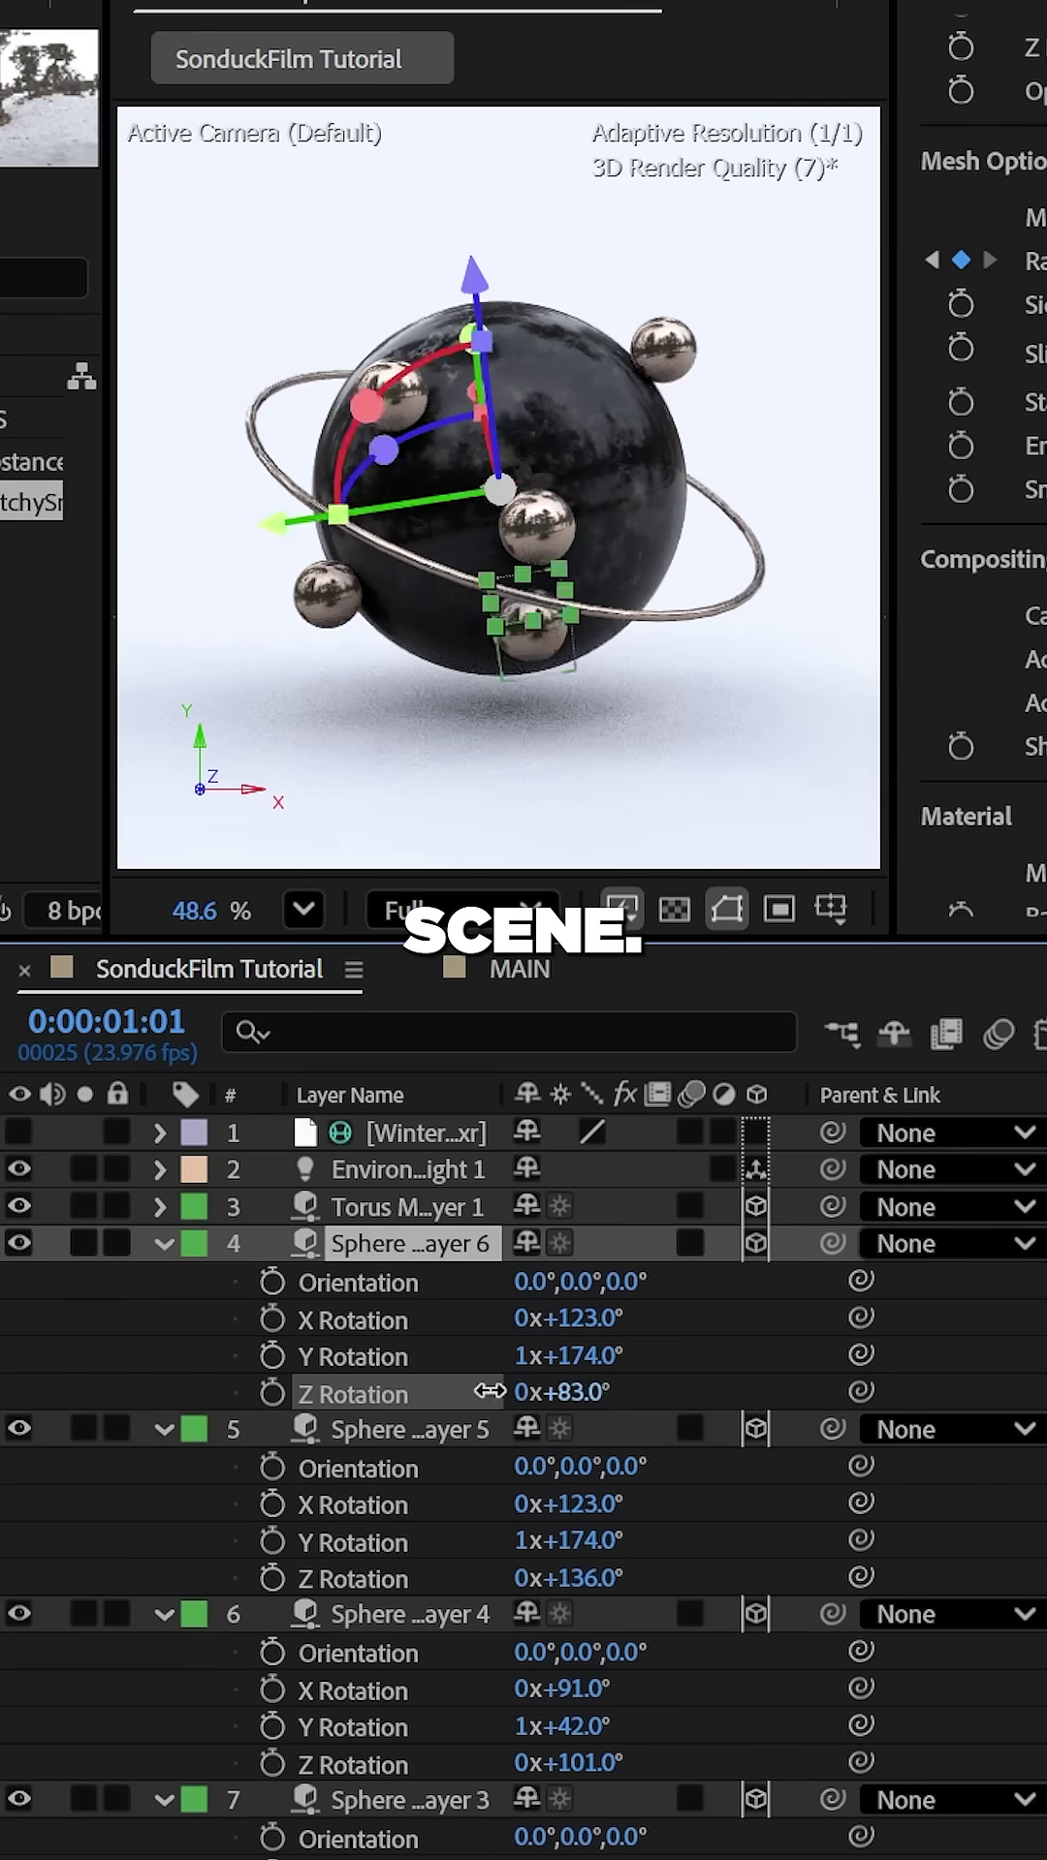
# - Add a new camera to the scene with default settings
pyautogui.hotkey('ctrl', 'shift', 'a')
pyautogui.press('u')
pyautogui.rightClick(150, 1139)
pyautogui.moveTo(189, 1004)
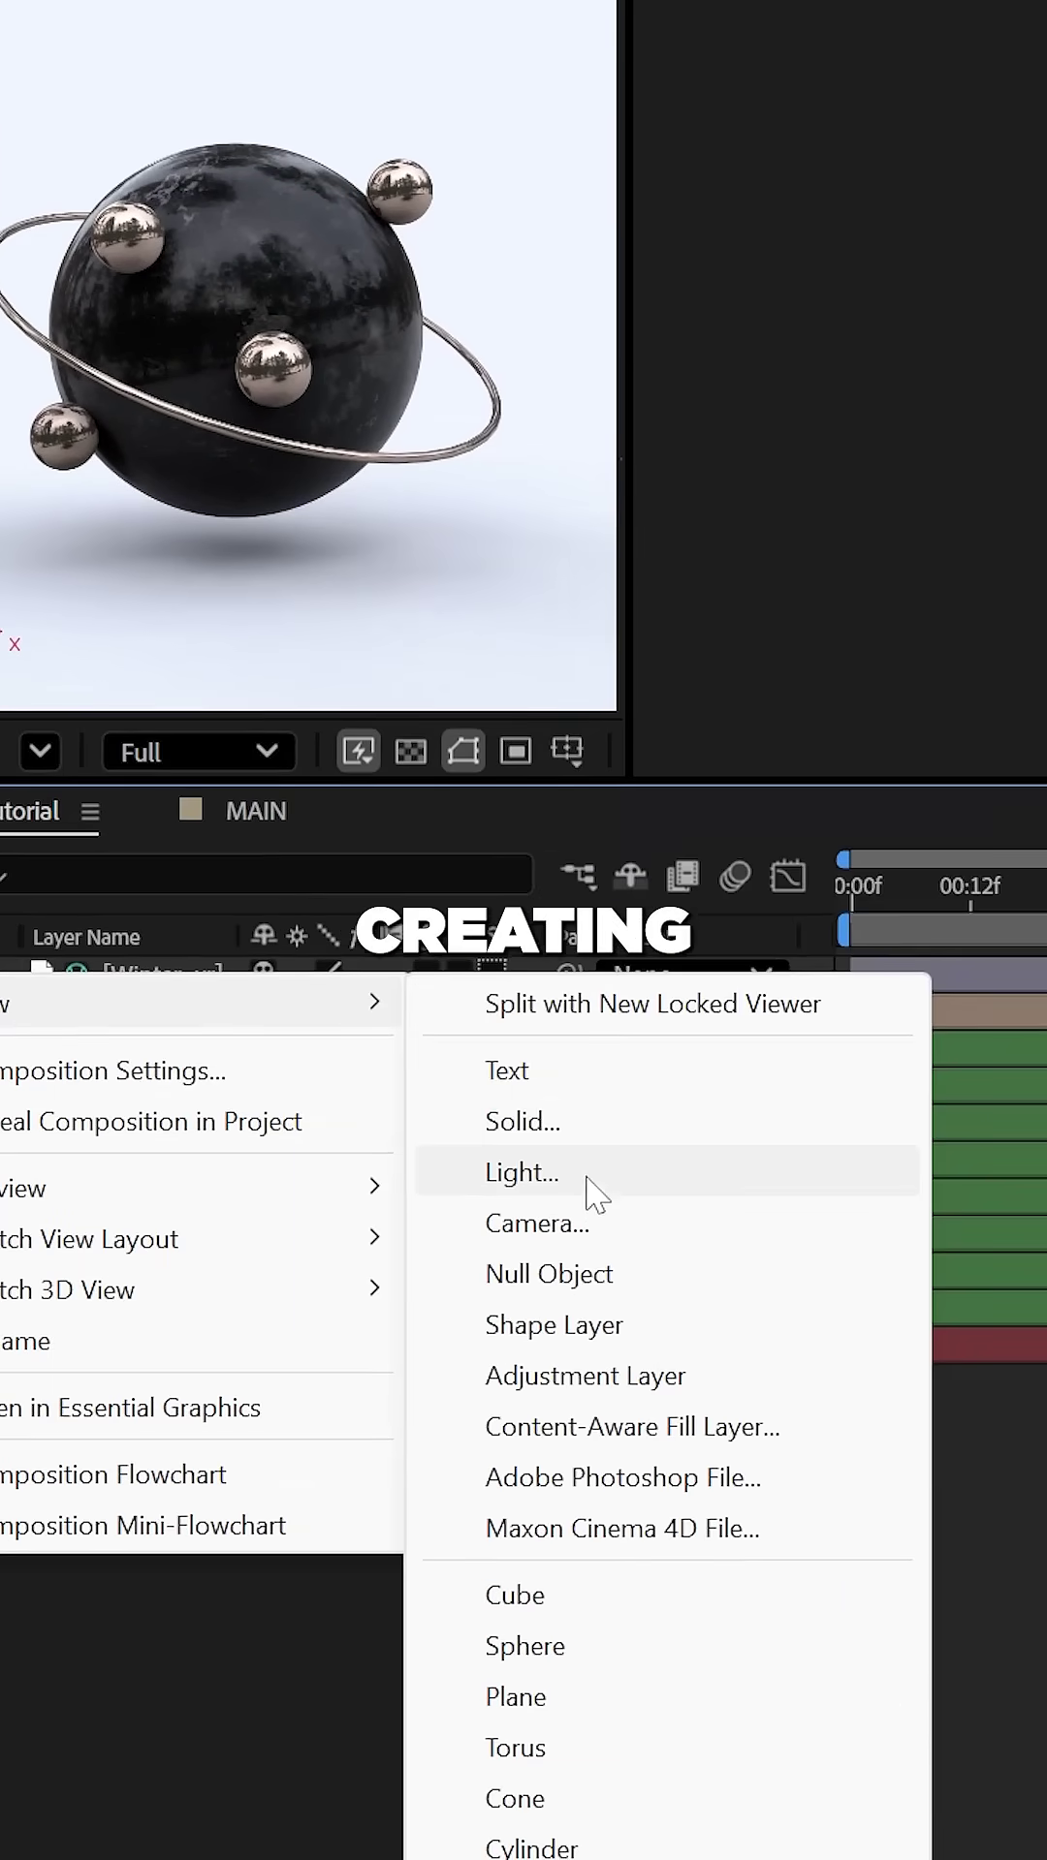
pyautogui.click(538, 1224)
pyautogui.press('Return')
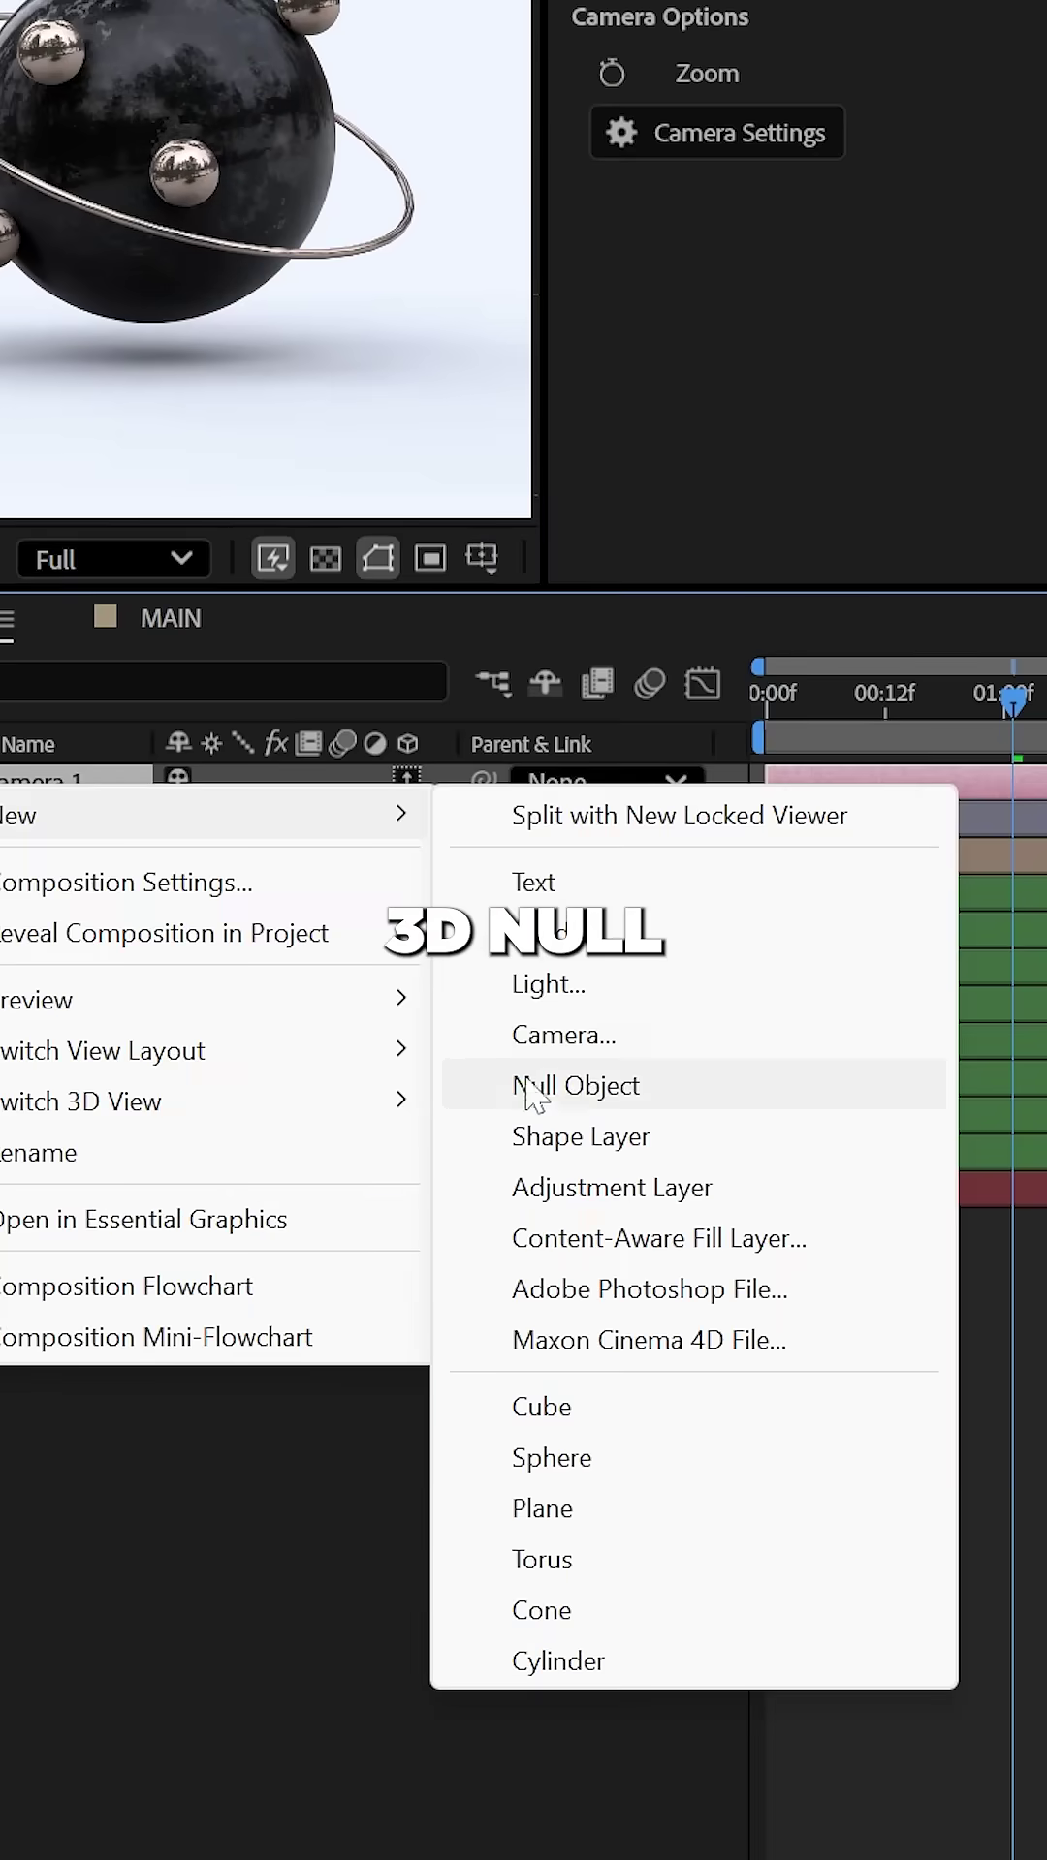
# - Add a 3D null named Null 1 and parent the camera to it
pyautogui.click(574, 1273)
pyautogui.click(771, 1152)
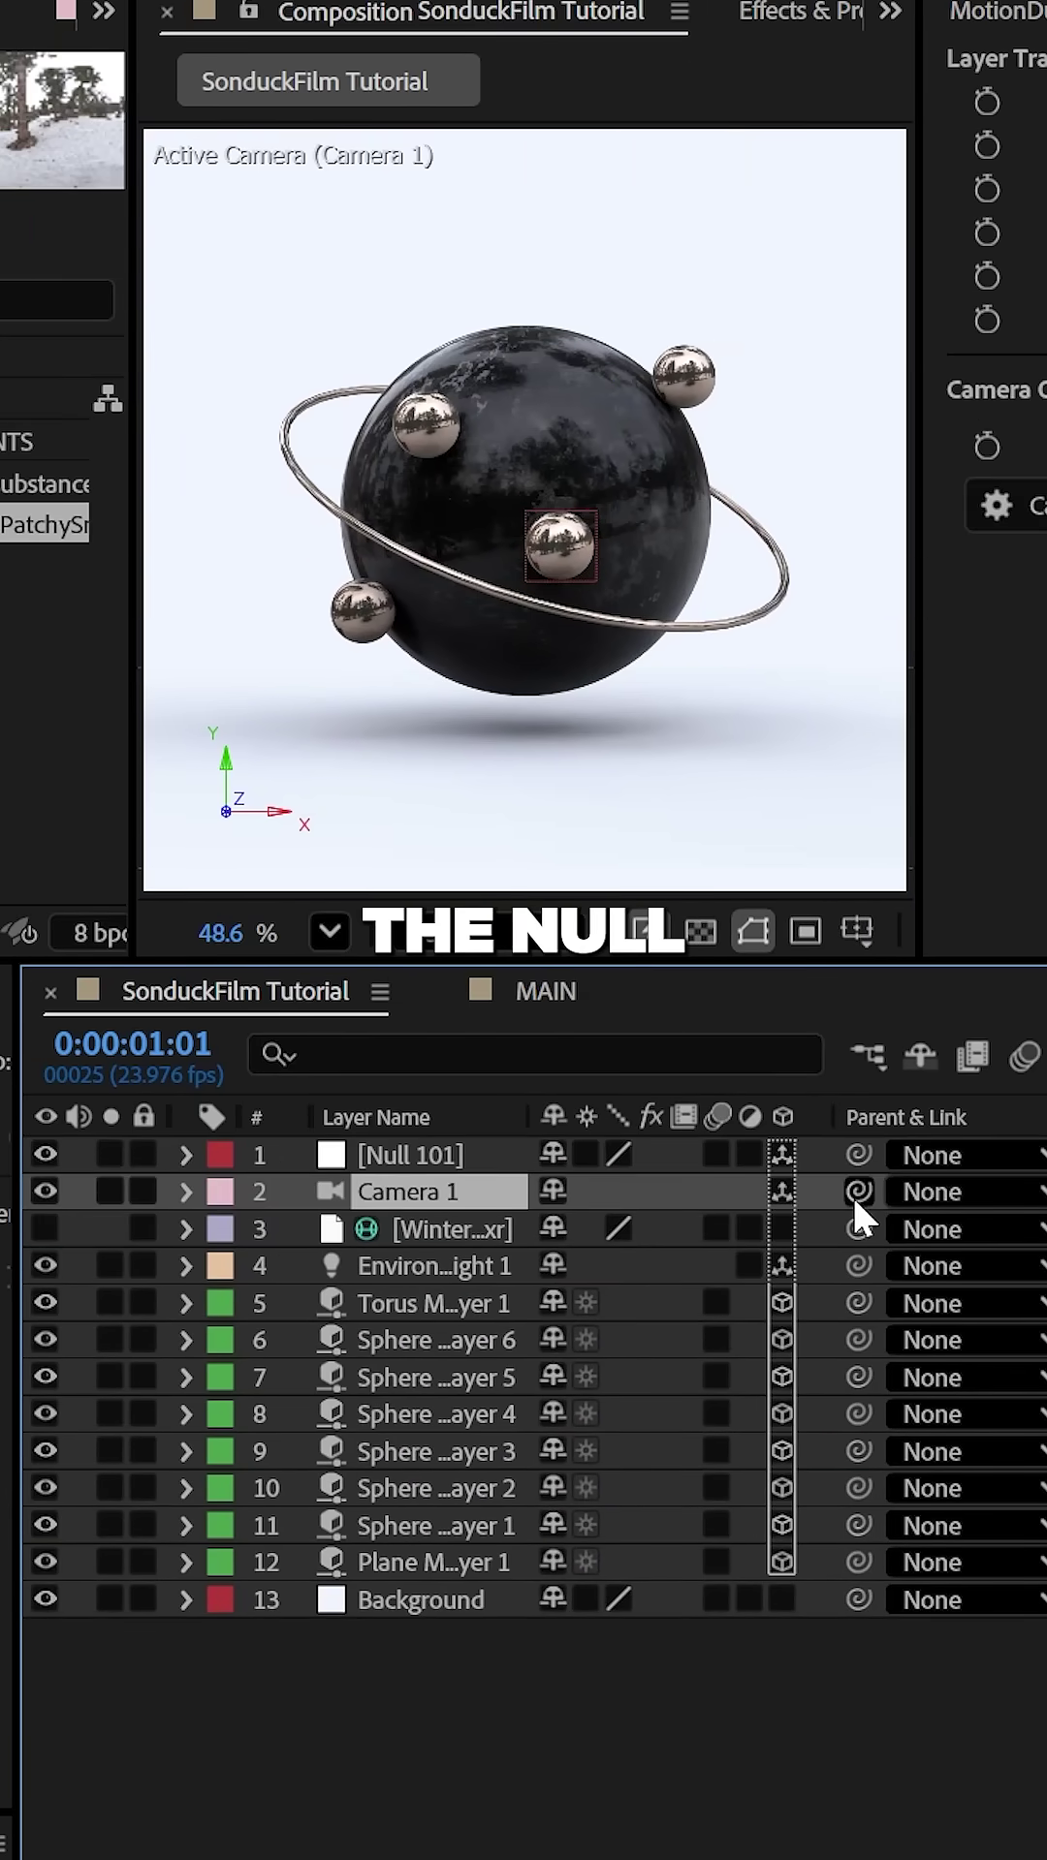
pyautogui.click(406, 1154)
pyautogui.press('Return')
pyautogui.write('Null 1')
pyautogui.press('Return')
pyautogui.press('r')
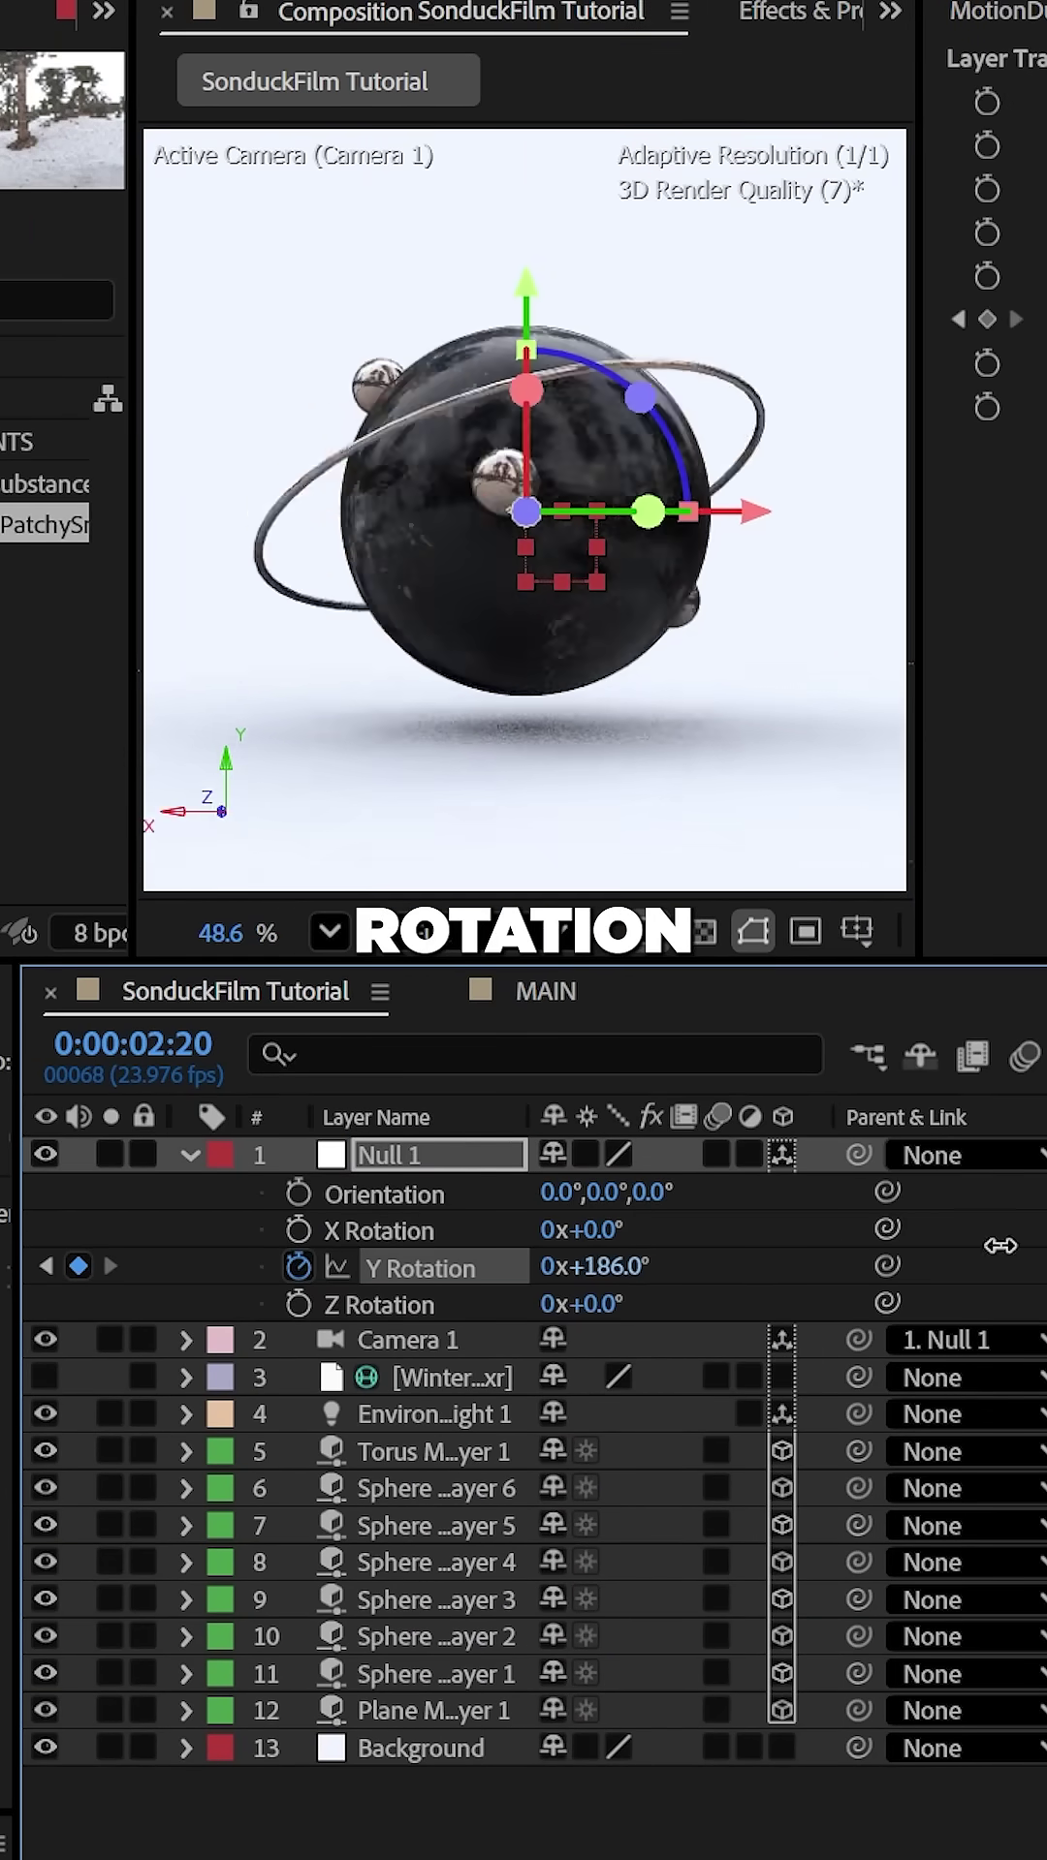